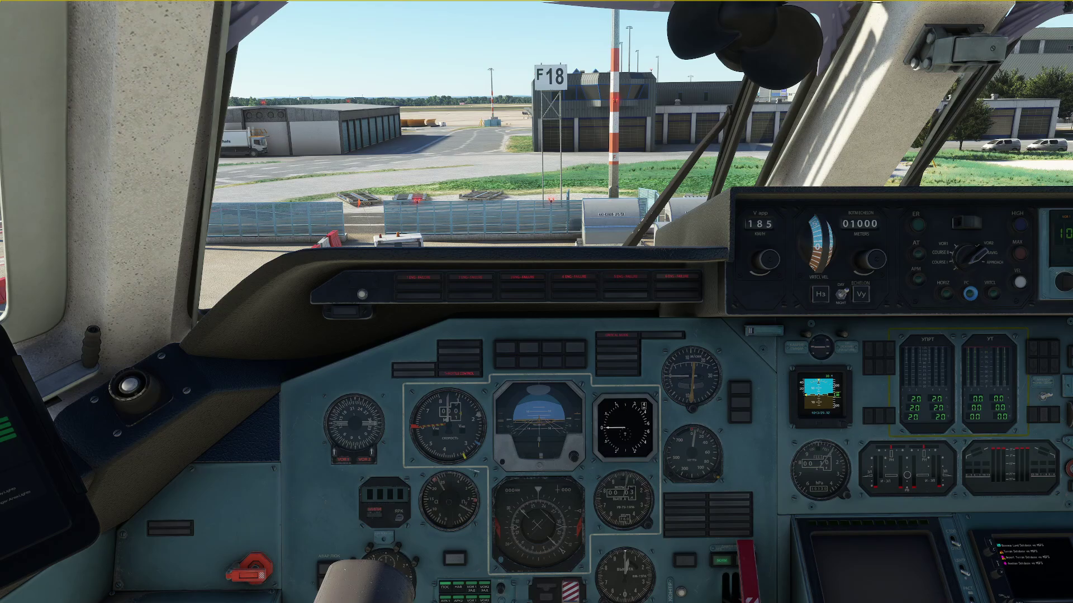
- Switch to the Navigraph Charts overlay showing the EDDK–EDDP route map over the cockpit
{"action": "key", "text": "alt+Tab"}
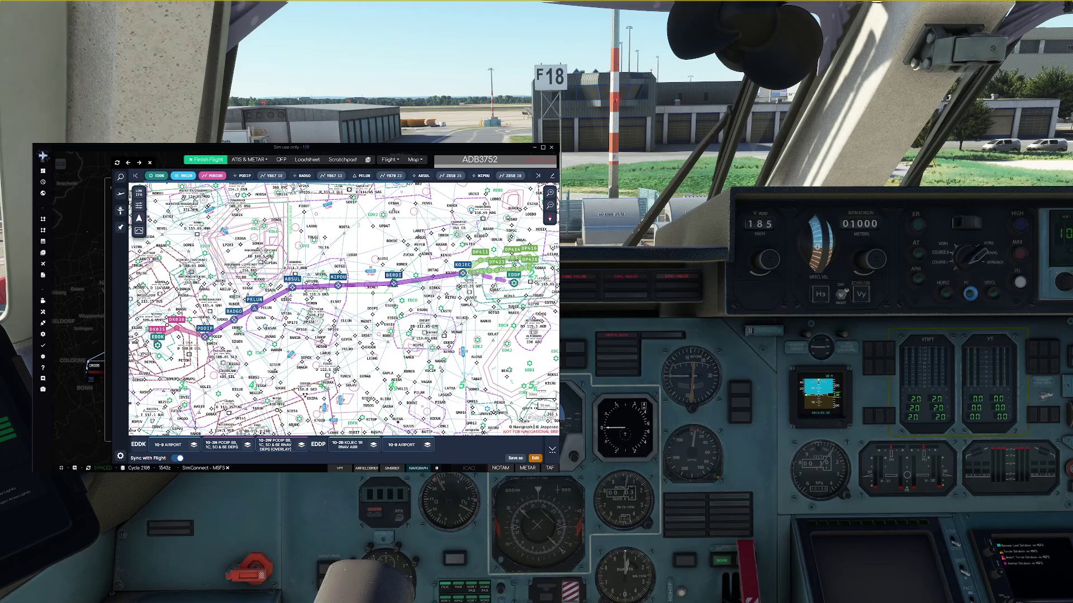
- Open the 10-3N PODIP DEPS chart and pan to its top section with PODIP 8B details
{"action": "left_click", "coordinate": [226, 447]}
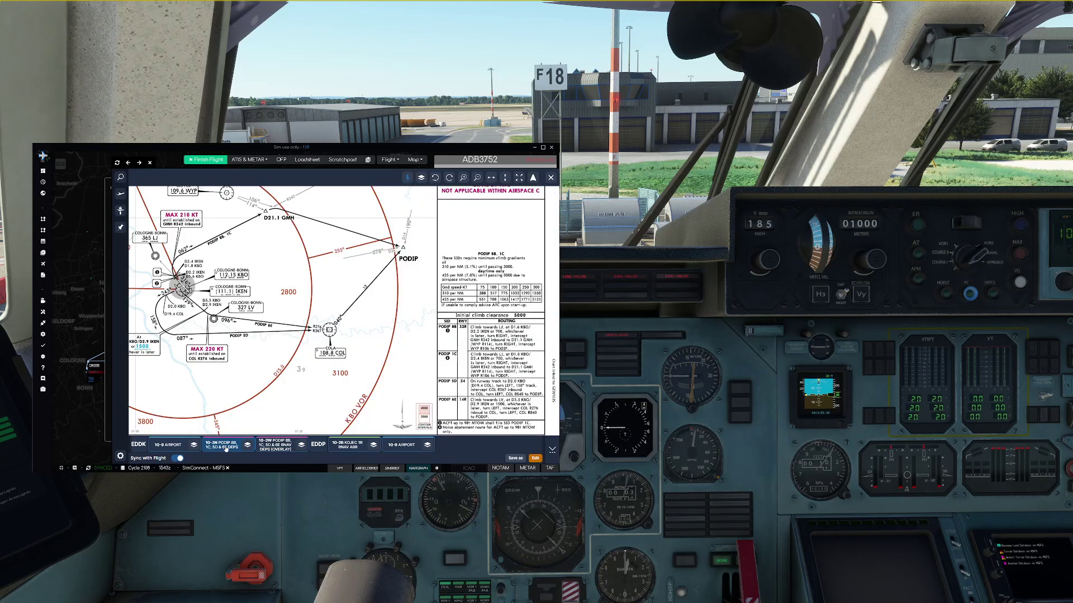
{"action": "left_click_drag", "start_coordinate": [270, 322], "coordinate": [275, 358]}
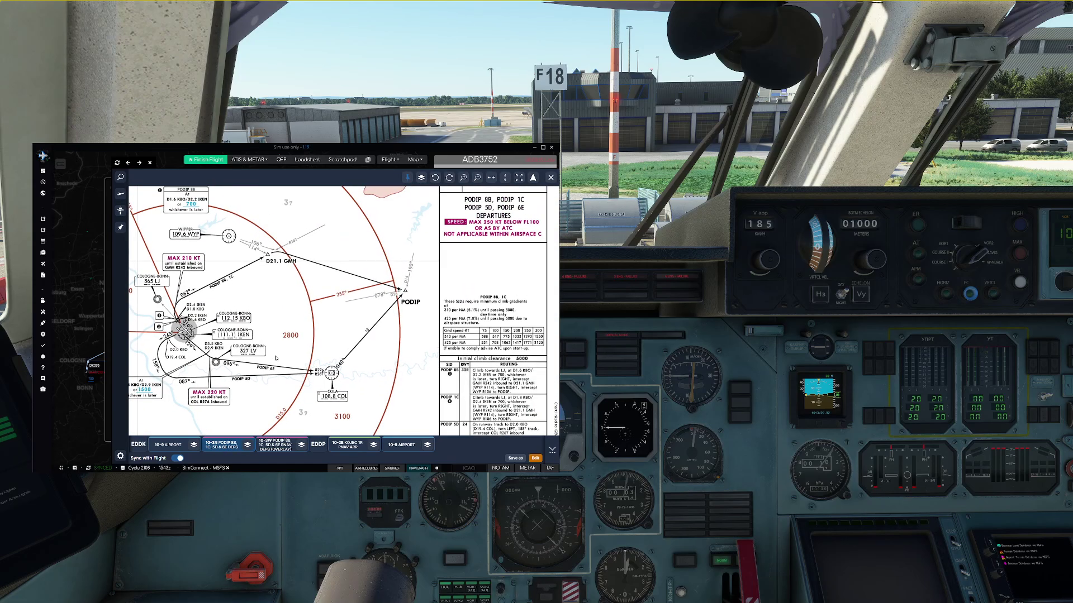
- Close the PODIP departure chart to return to the EDDK–EDDP route map
{"action": "left_click", "coordinate": [550, 178]}
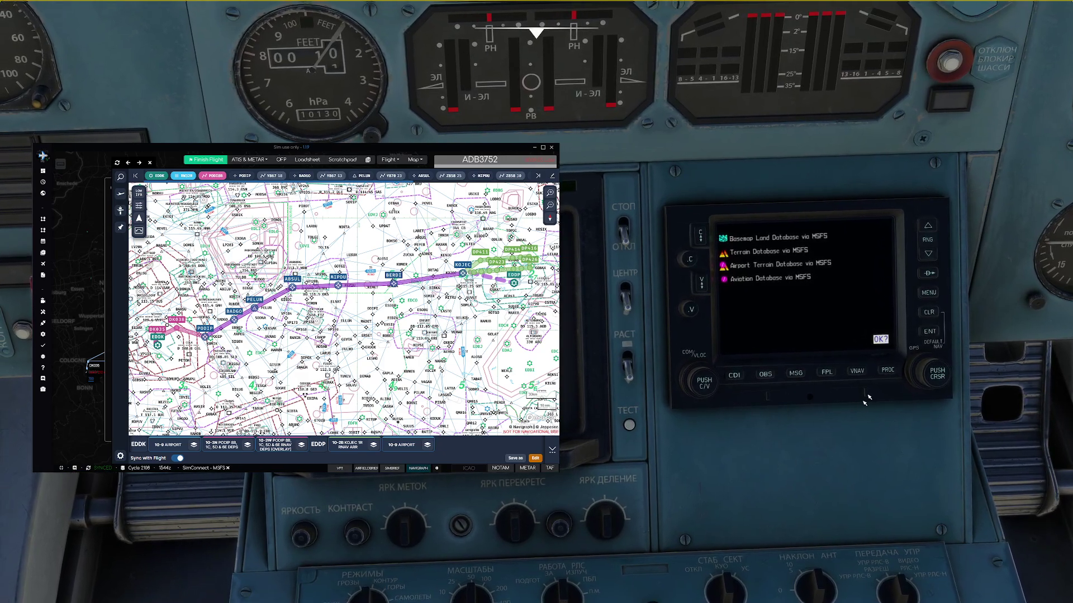
- Acknowledge the GPS database and self-test pages and display the empty active flight plan
{"action": "left_click", "coordinate": [932, 332]}
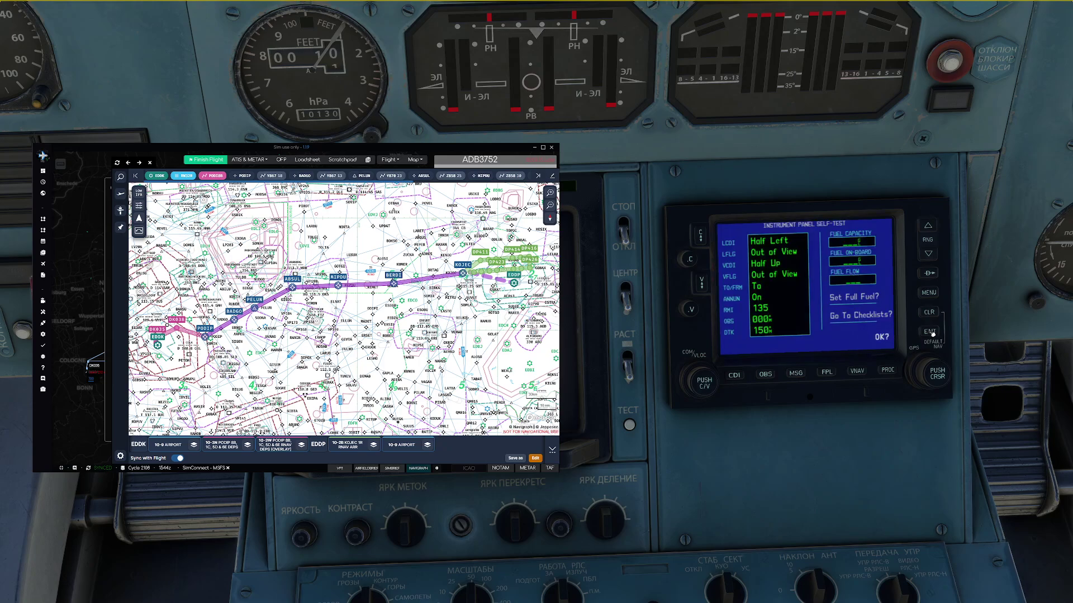
{"action": "left_click", "coordinate": [931, 332]}
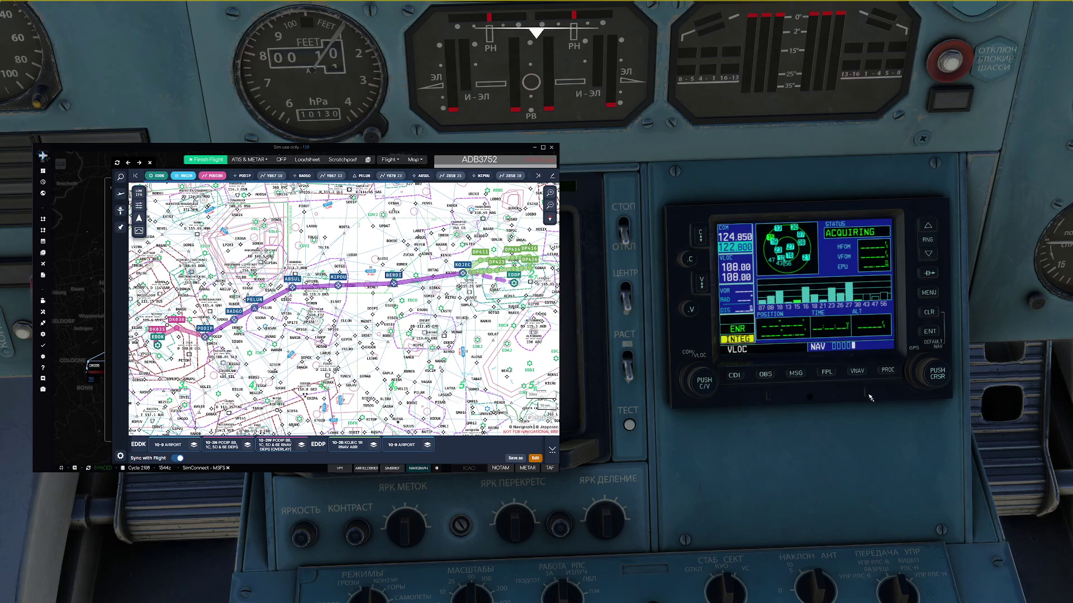
{"action": "left_click", "coordinate": [827, 373]}
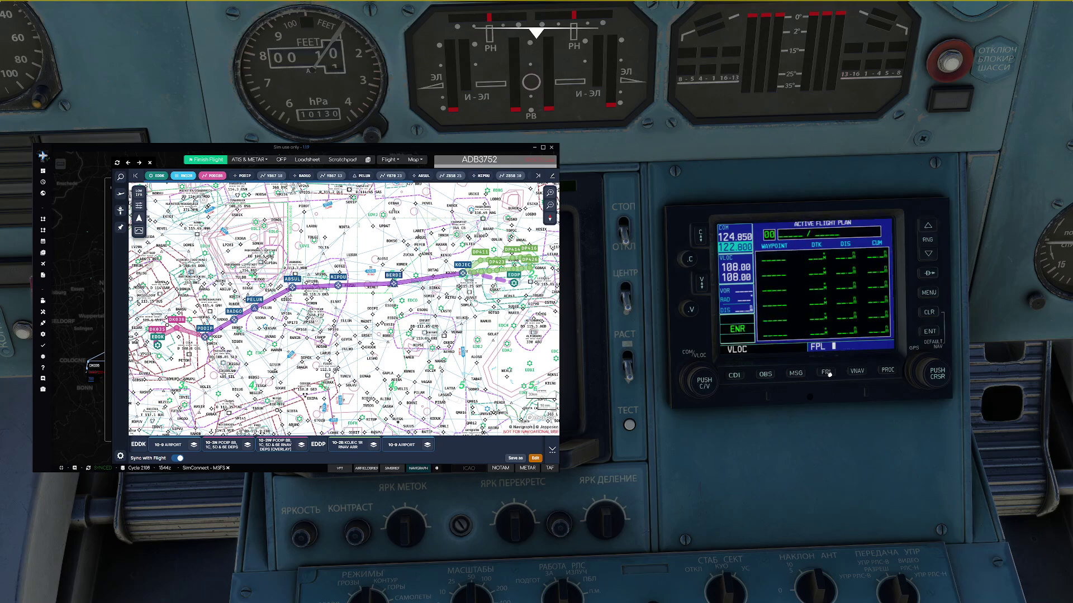
- Enter EDDK Cologne-Bonn as the flight plan's first waypoint
{"action": "left_click", "coordinate": [941, 378]}
{"action": "scroll", "coordinate": [938, 380], "scroll_direction": "up", "scroll_amount": 1}
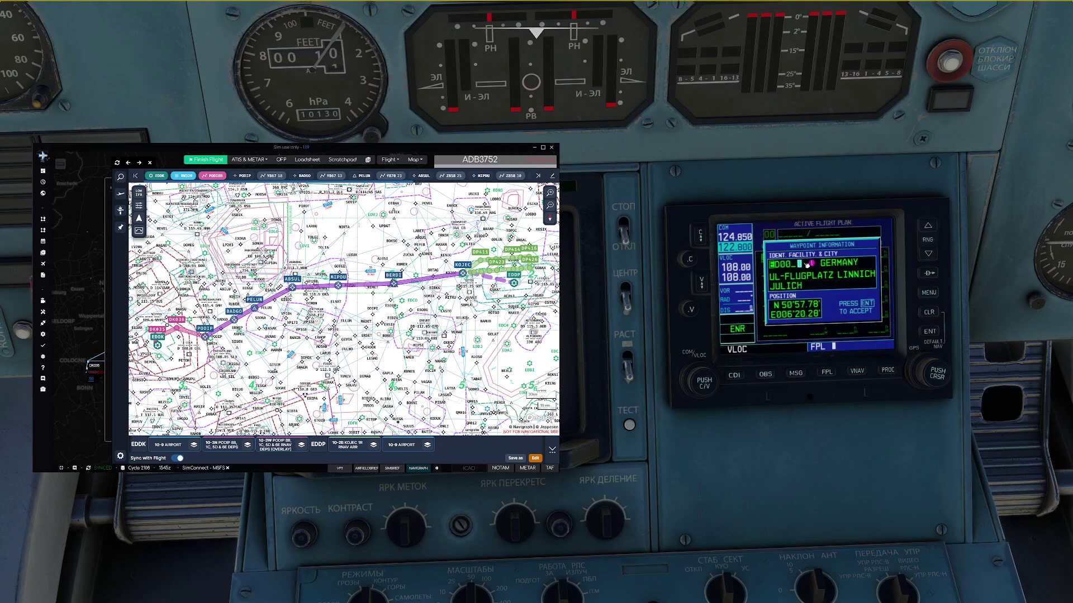
{"action": "type", "text": "DK"}
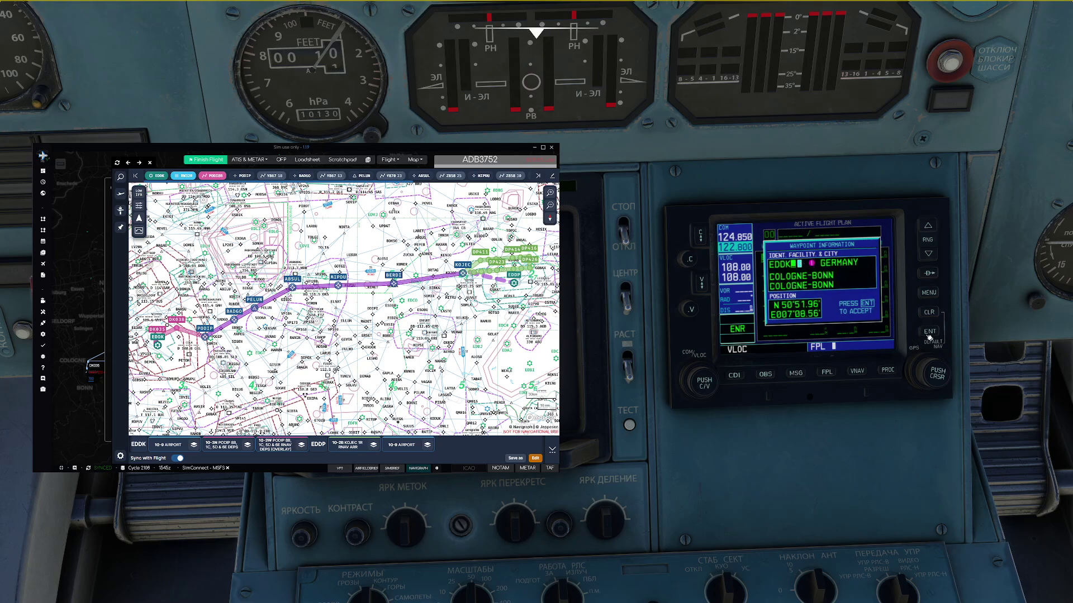
{"action": "left_click", "coordinate": [927, 332]}
- Dial in EDDP Leipzig-Halle as the next waypoint ident
{"action": "scroll", "coordinate": [939, 379], "scroll_direction": "up", "scroll_amount": 1}
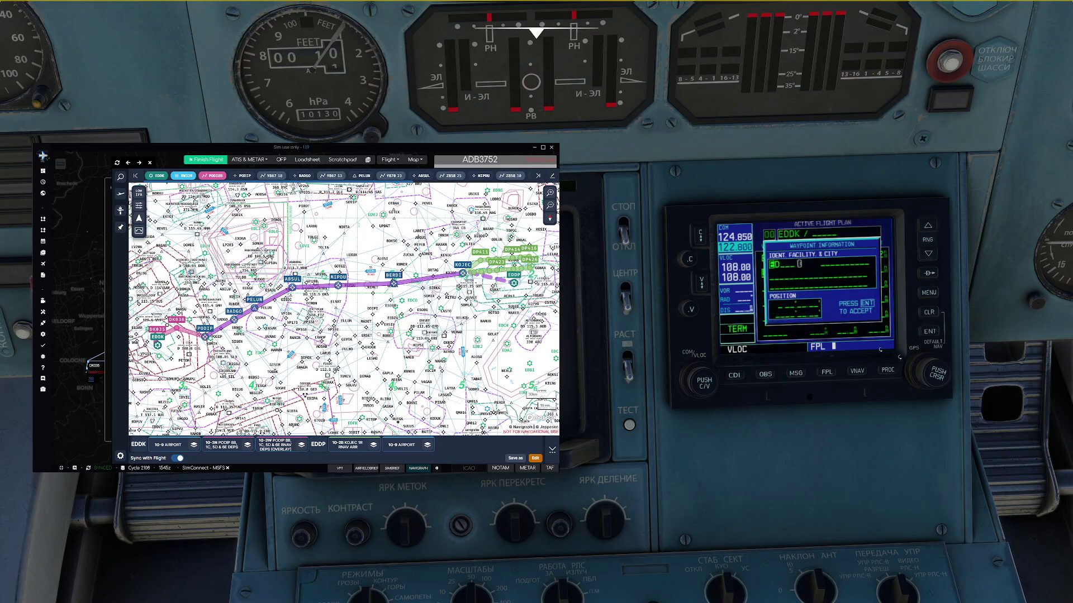
{"action": "key", "text": "BackSpace"}
{"action": "key", "text": "BackSpace"}
{"action": "key", "text": "BackSpace"}
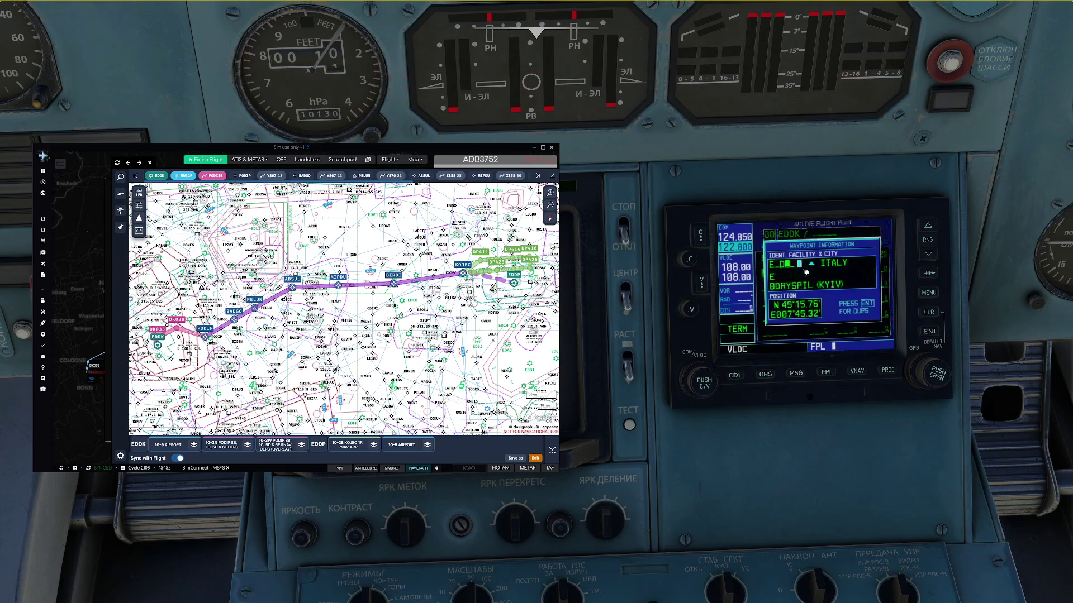
{"action": "type", "text": "DDA"}
{"action": "key", "text": "BackSpace"}
{"action": "type", "text": "P"}
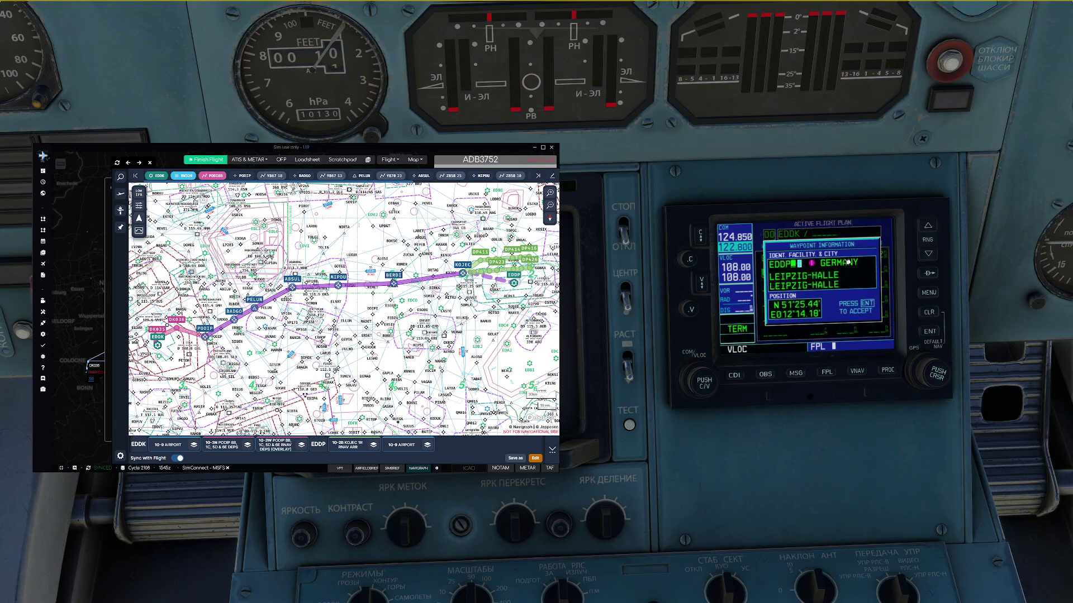
- Accept EDDP and load the PODI8B departure for runway 32R into the GPS plan
{"action": "left_click", "coordinate": [939, 334]}
{"action": "left_click", "coordinate": [886, 371]}
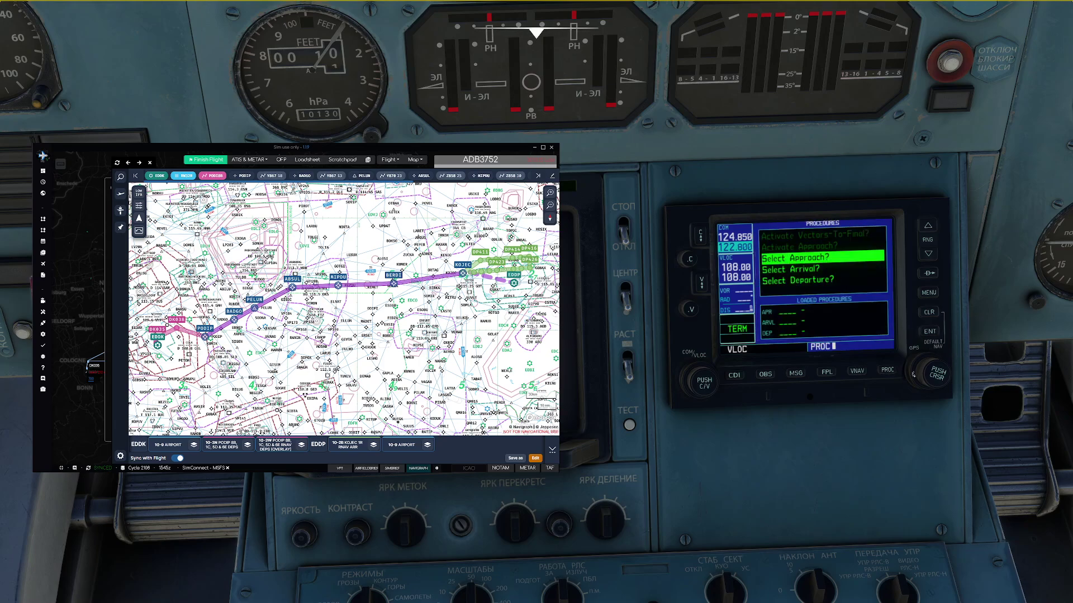
{"action": "scroll", "coordinate": [913, 365], "scroll_direction": "down", "scroll_amount": 2}
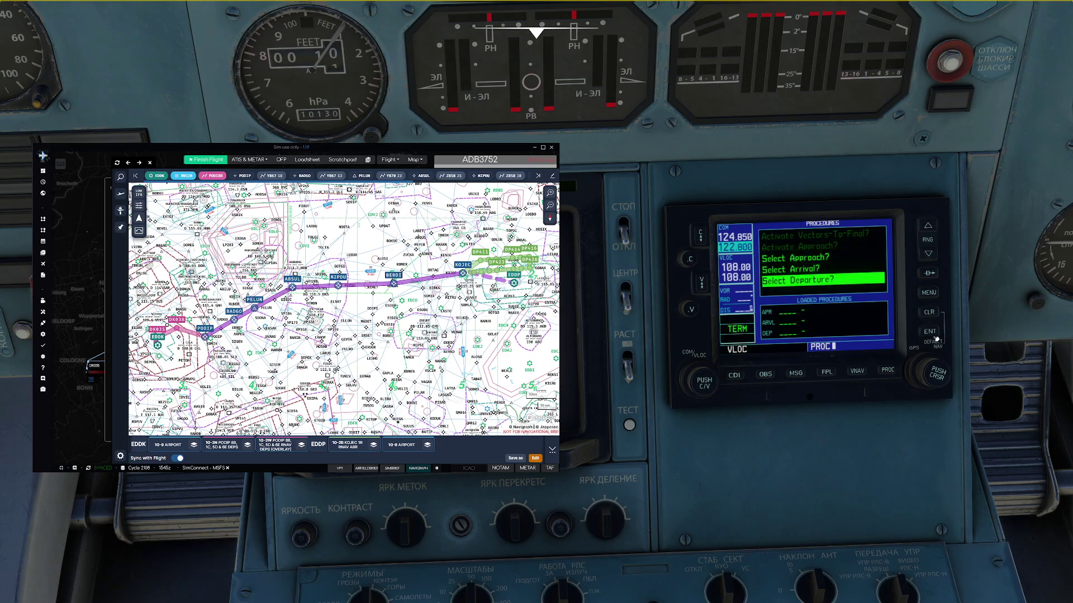
{"action": "left_click", "coordinate": [929, 334]}
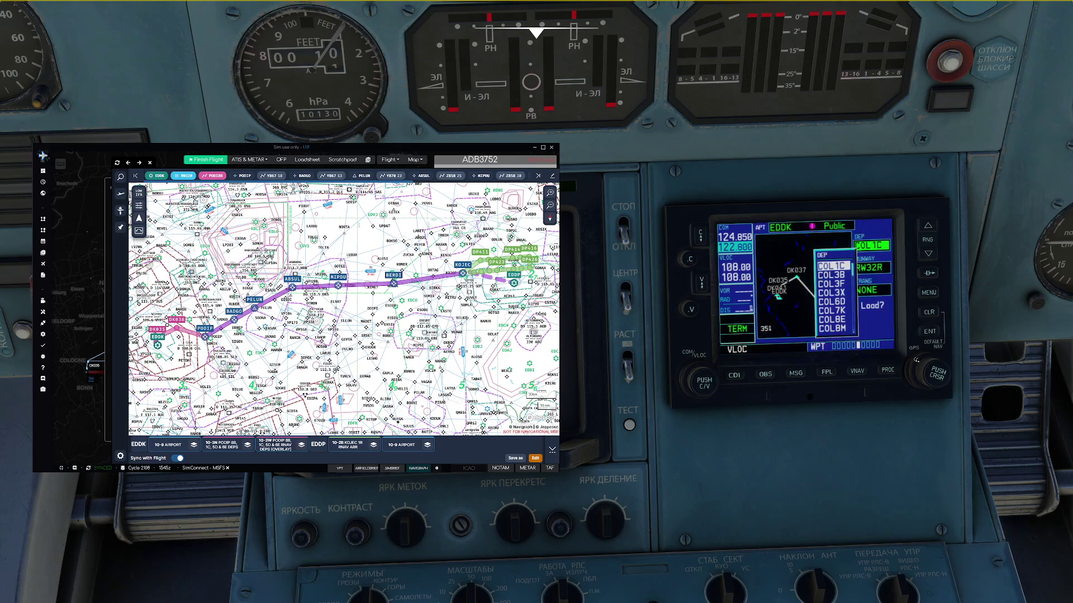
{"action": "scroll", "coordinate": [906, 367], "scroll_direction": "down", "scroll_amount": 9}
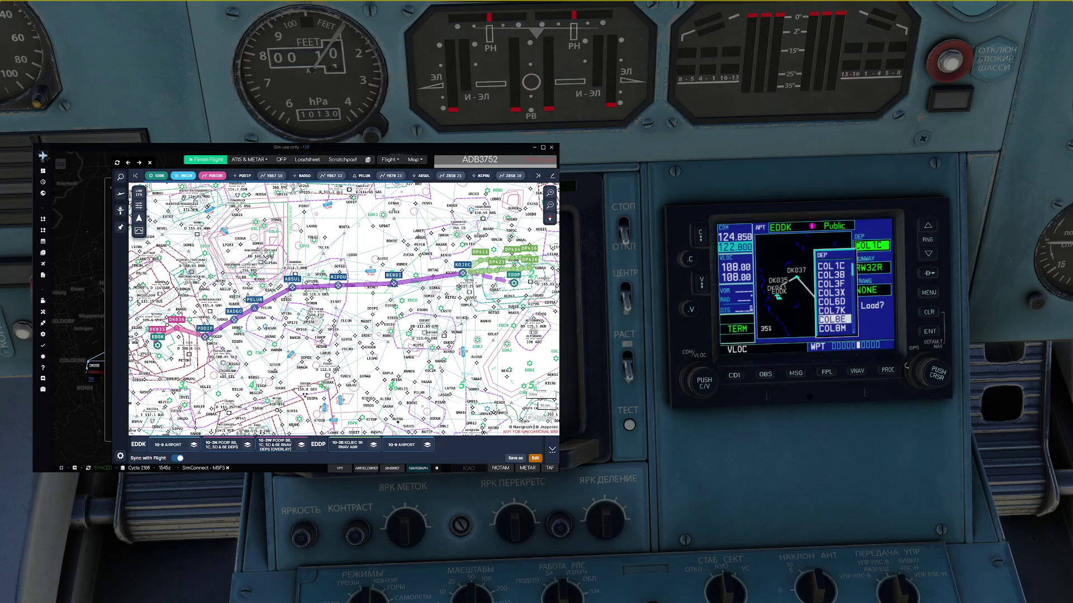
{"action": "scroll", "coordinate": [906, 366], "scroll_direction": "down", "scroll_amount": 8}
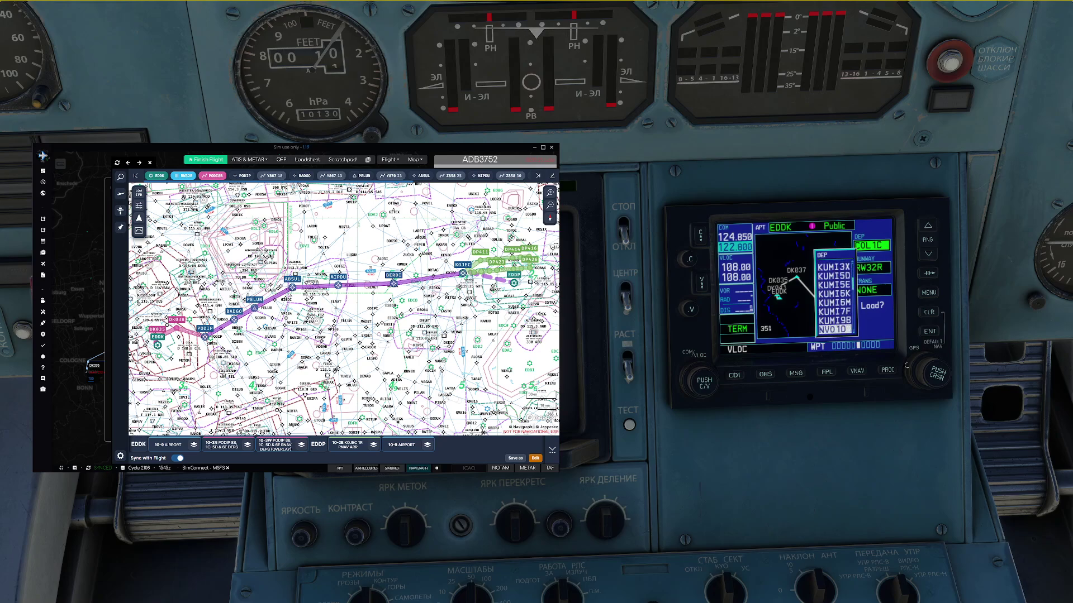
{"action": "scroll", "coordinate": [906, 367], "scroll_direction": "down", "scroll_amount": 8}
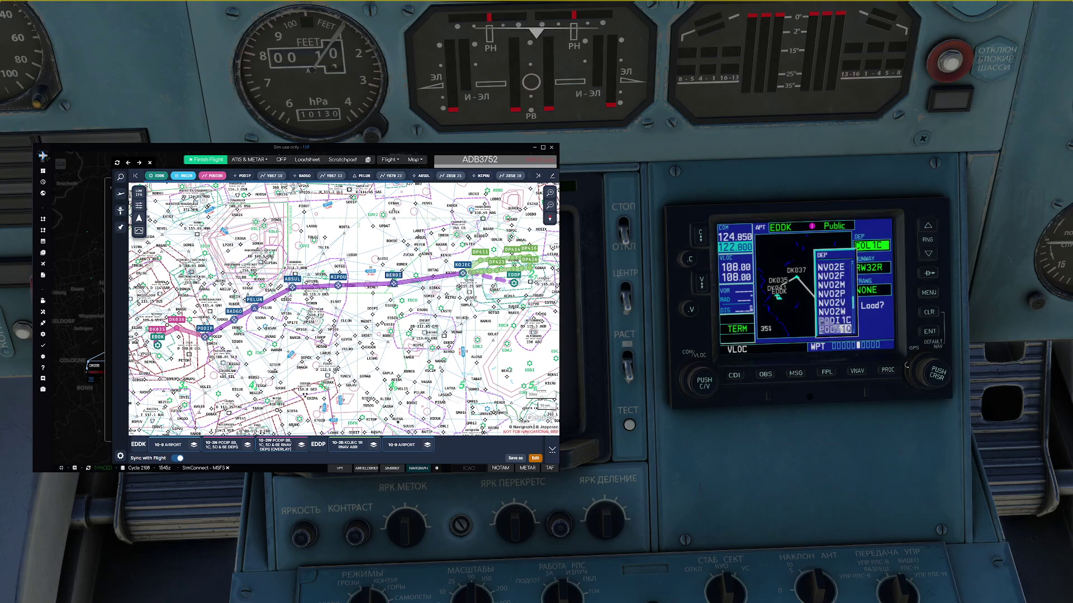
{"action": "scroll", "coordinate": [906, 366], "scroll_direction": "down", "scroll_amount": 1}
{"action": "scroll", "coordinate": [906, 366], "scroll_direction": "up", "scroll_amount": 1}
{"action": "left_click", "coordinate": [931, 331]}
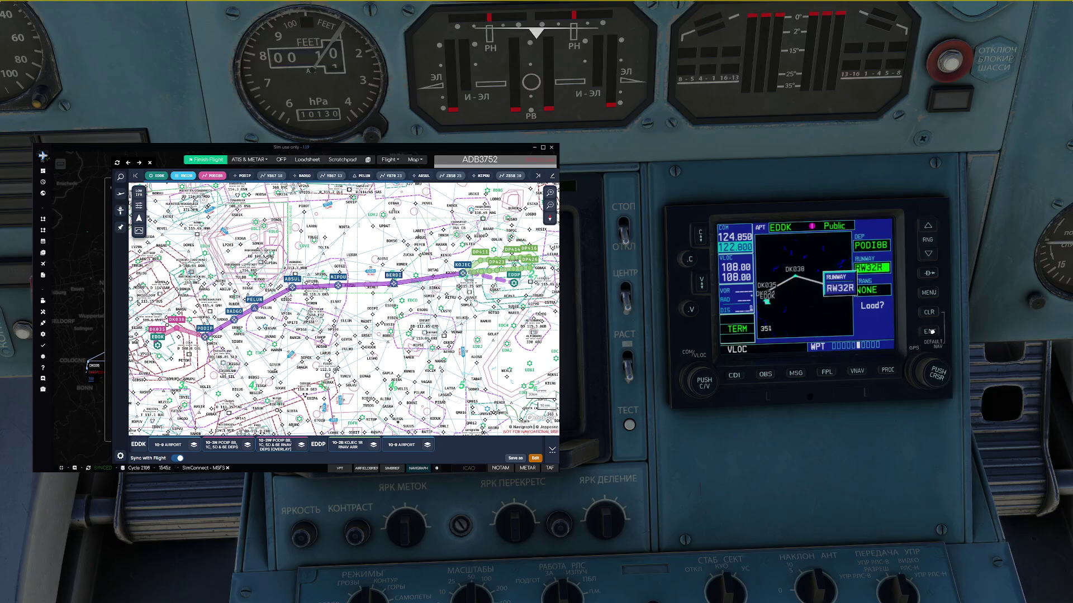
{"action": "left_click", "coordinate": [931, 331]}
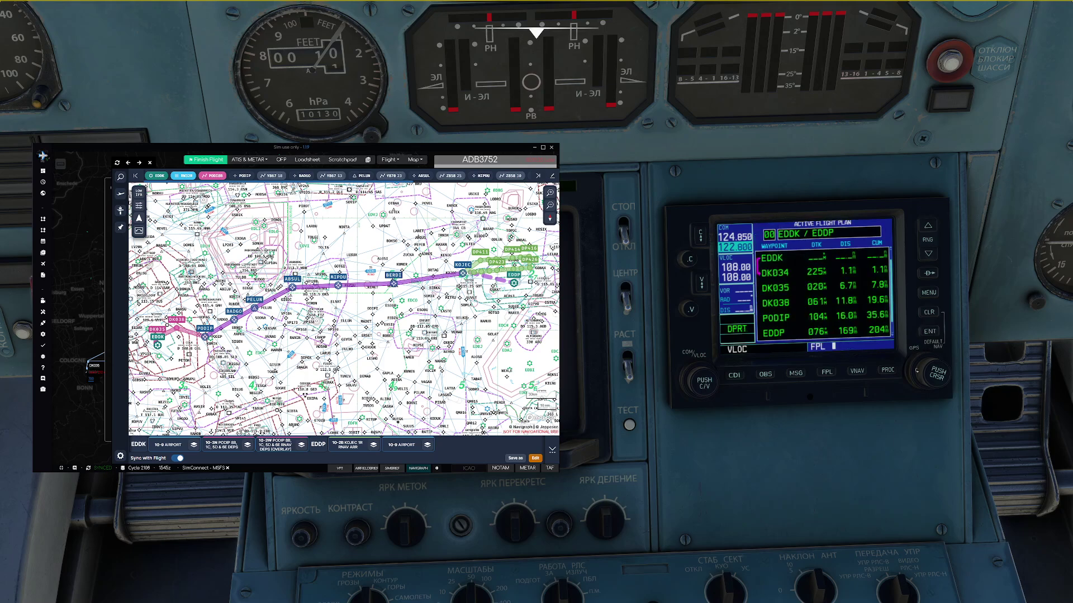
{"action": "left_click", "coordinate": [945, 374]}
- Insert BADGO and PELUN as the first en-route waypoints after PODIP
{"action": "scroll", "coordinate": [911, 364], "scroll_direction": "down", "scroll_amount": 5}
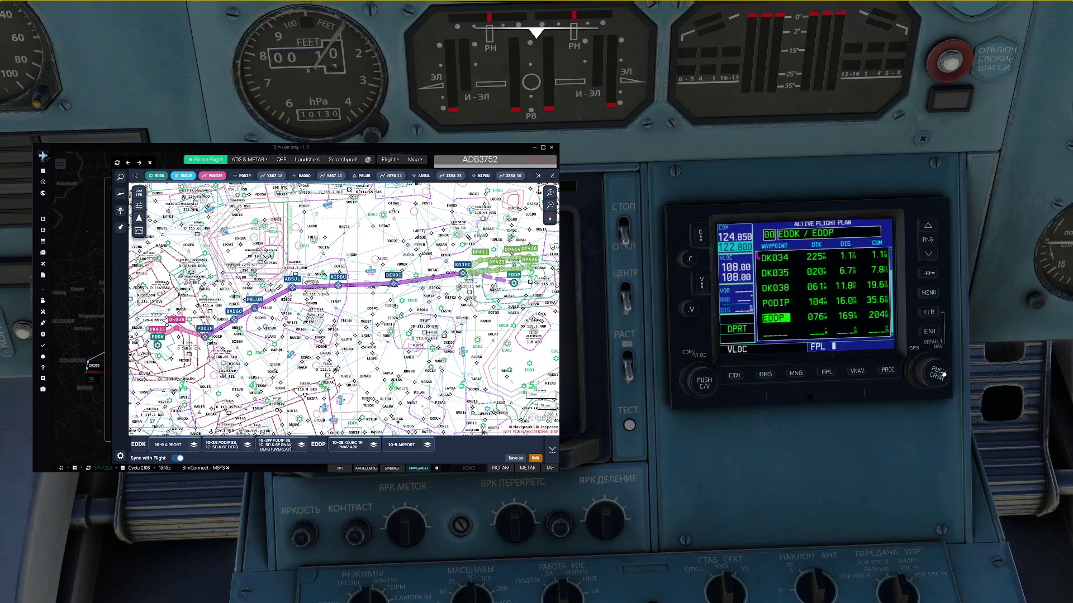
{"action": "scroll", "coordinate": [942, 375], "scroll_direction": "up", "scroll_amount": 1}
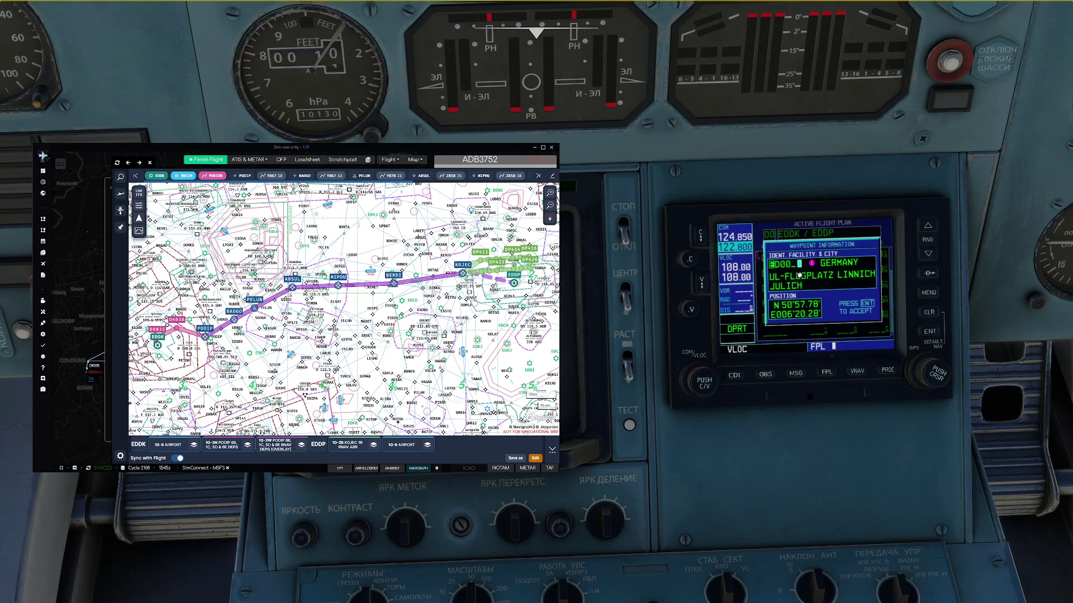
{"action": "type", "text": "BADGO"}
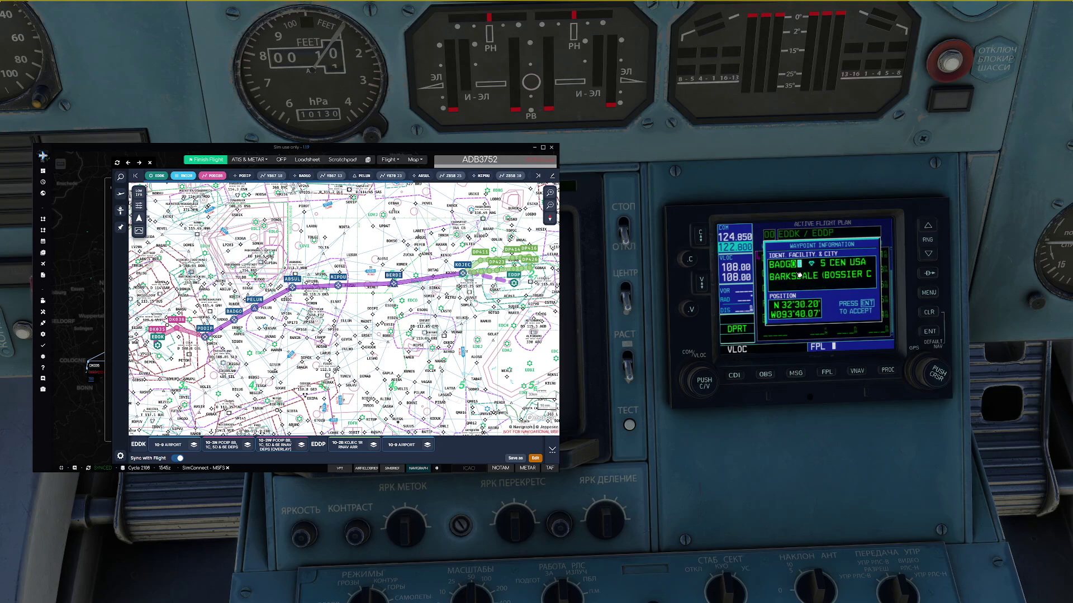
{"action": "left_click", "coordinate": [930, 331]}
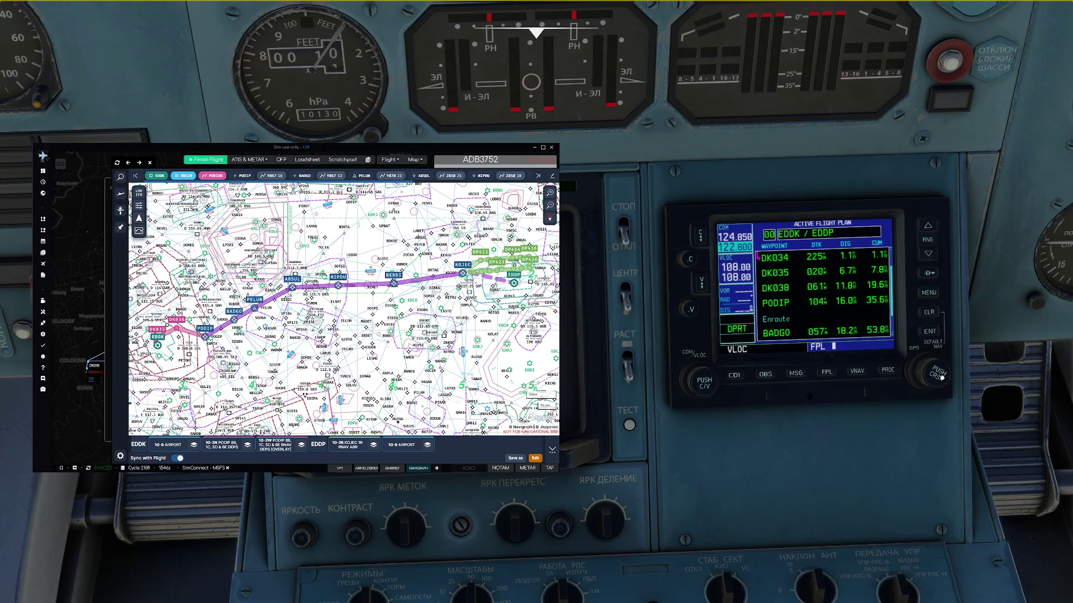
{"action": "scroll", "coordinate": [939, 379], "scroll_direction": "up", "scroll_amount": 1}
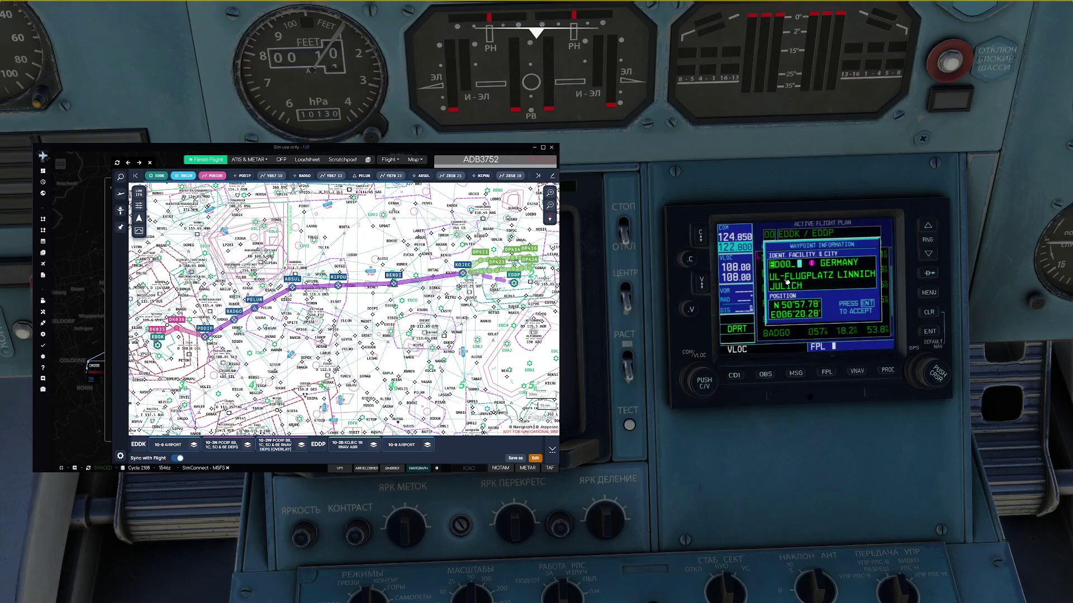
{"action": "type", "text": "PE"}
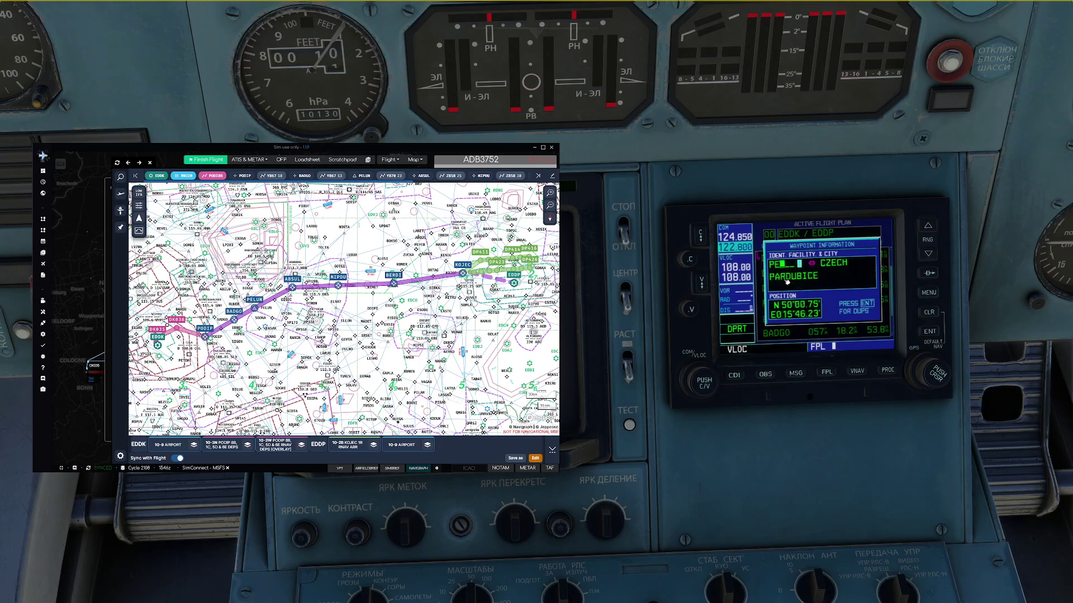
{"action": "type", "text": "L"}
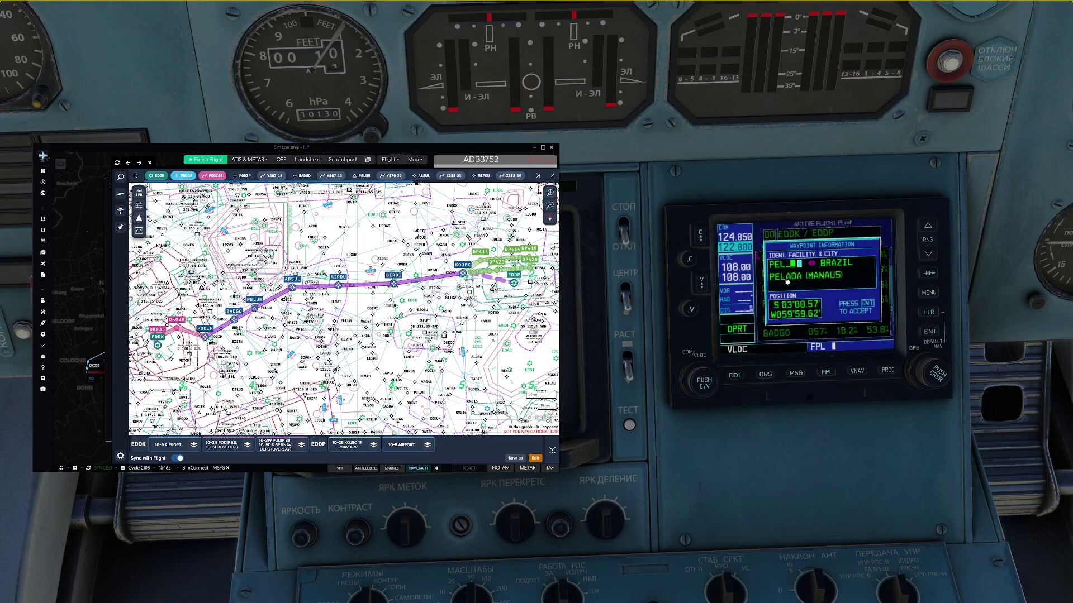
{"action": "key", "text": "BackSpace"}
{"action": "type", "text": "UN"}
{"action": "key", "text": "Escape"}
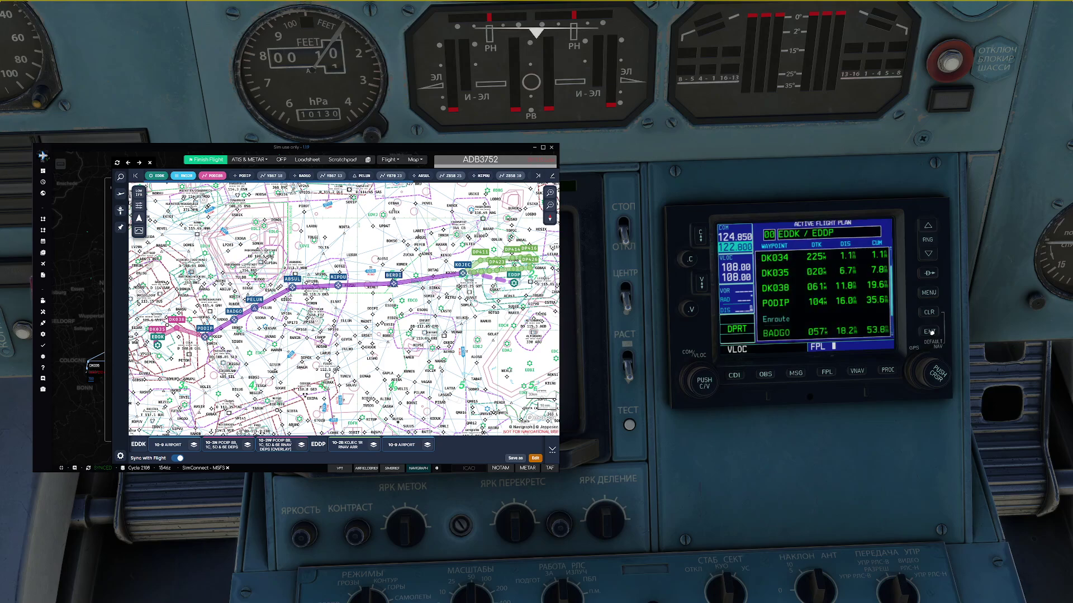
- Add ABSUL and MIPDU to the flight plan
{"action": "scroll", "coordinate": [940, 377], "scroll_direction": "up", "scroll_amount": 1}
{"action": "scroll", "coordinate": [940, 378], "scroll_direction": "up", "scroll_amount": 1}
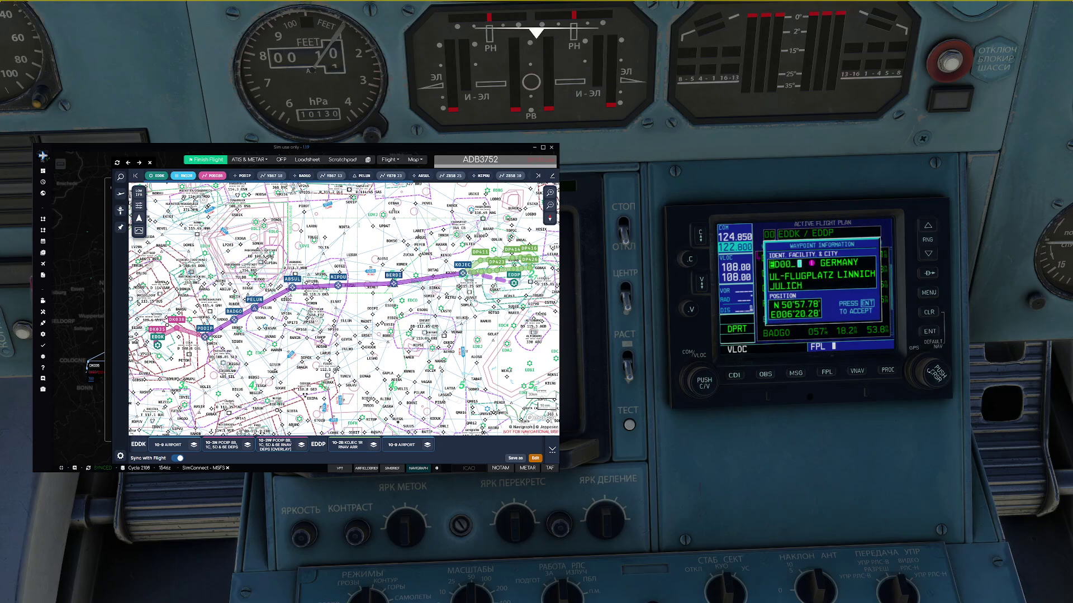
{"action": "scroll", "coordinate": [940, 379], "scroll_direction": "down", "scroll_amount": 4}
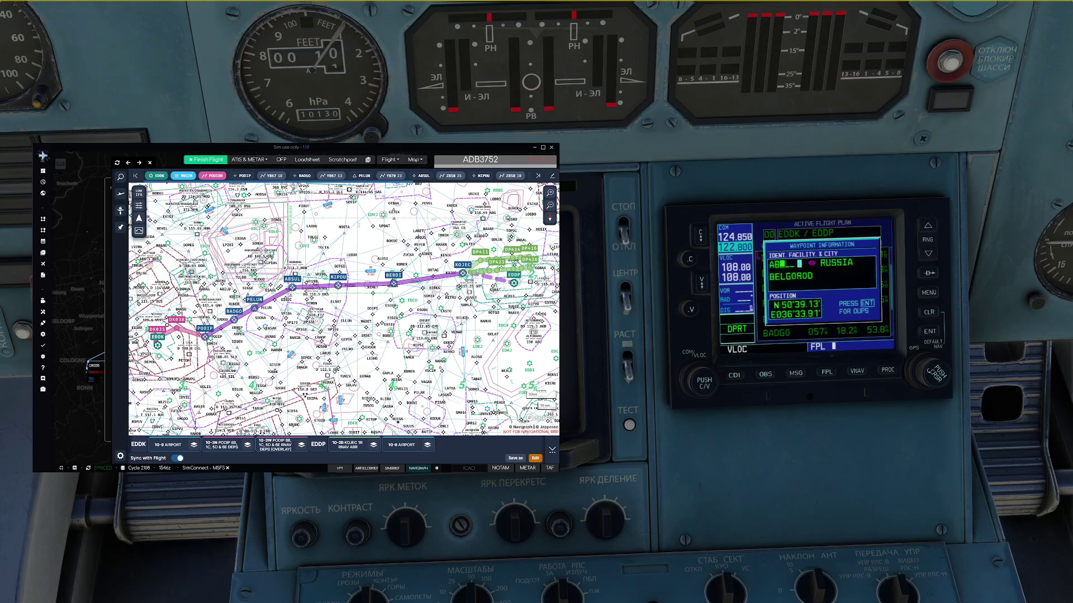
{"action": "scroll", "coordinate": [941, 378], "scroll_direction": "up", "scroll_amount": 5}
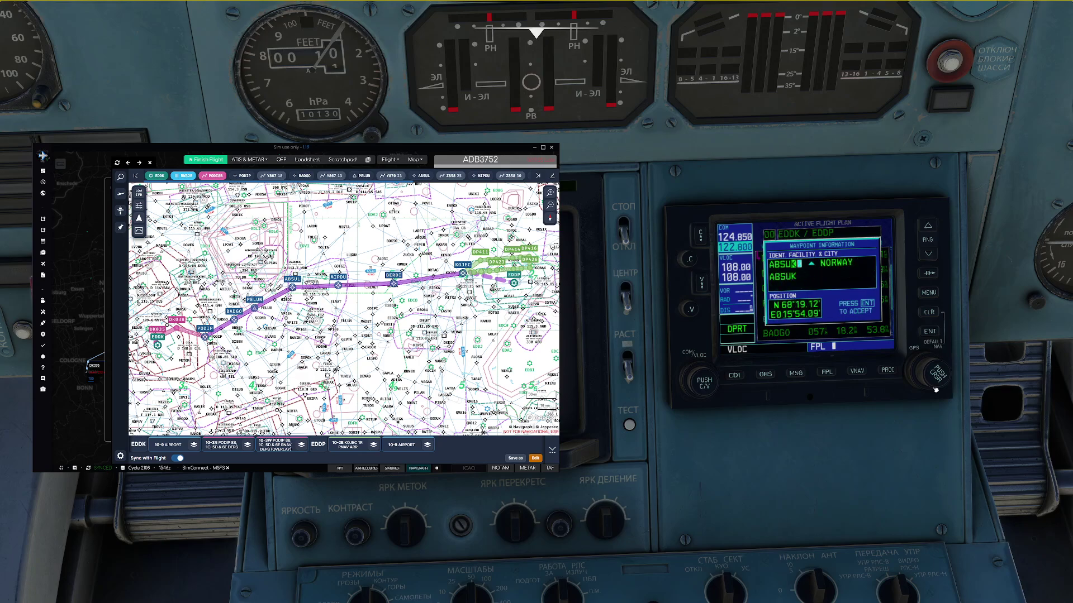
{"action": "scroll", "coordinate": [936, 397], "scroll_direction": "up", "scroll_amount": 1}
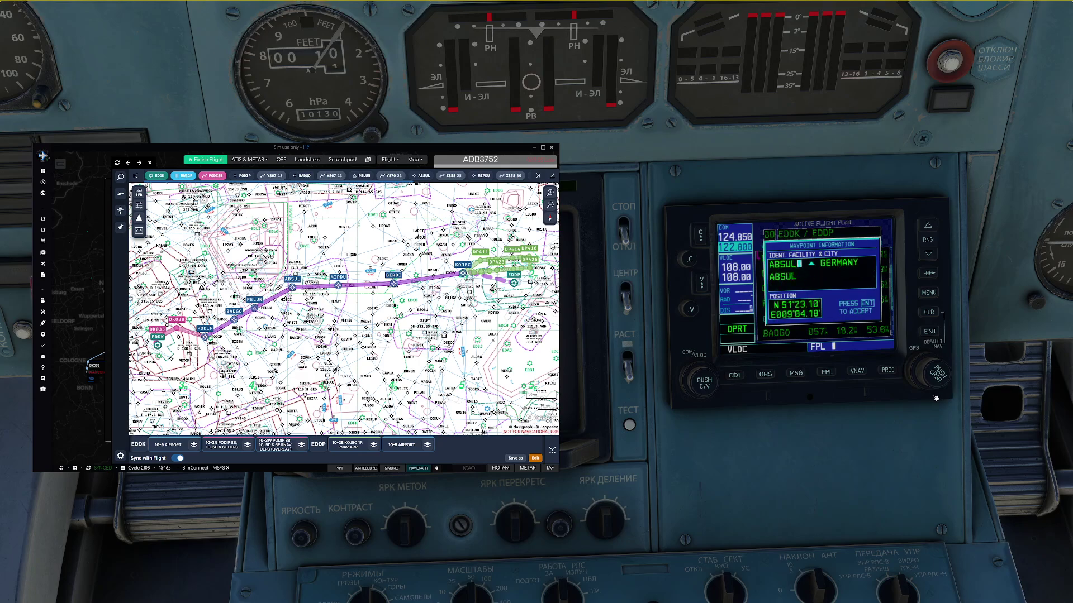
{"action": "left_click", "coordinate": [926, 333]}
{"action": "scroll", "coordinate": [935, 379], "scroll_direction": "up", "scroll_amount": 1}
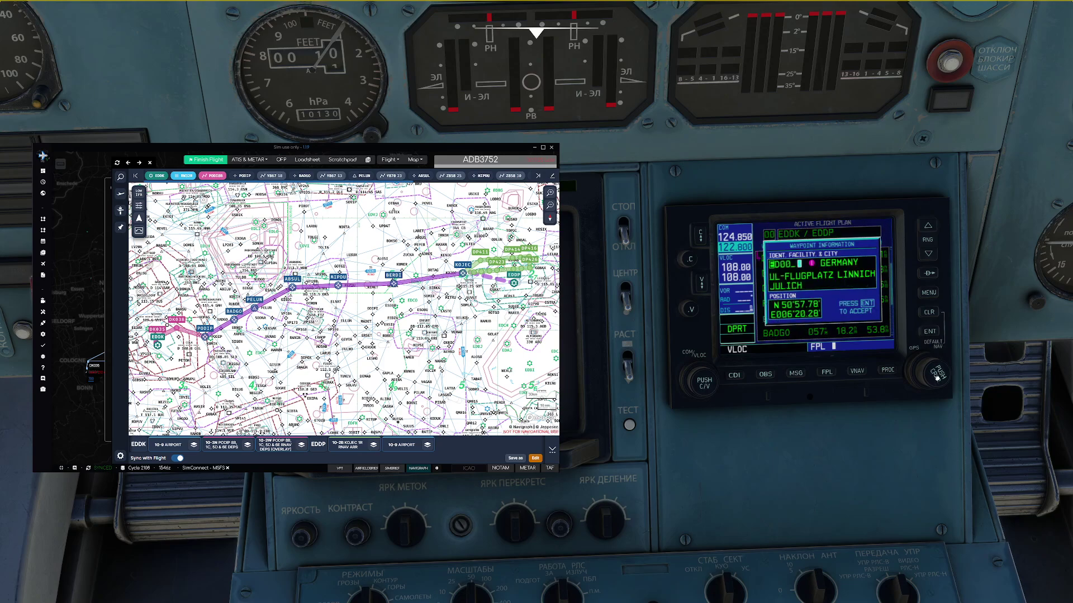
{"action": "scroll", "coordinate": [937, 378], "scroll_direction": "up", "scroll_amount": 1}
{"action": "type", "text": "IPDU"}
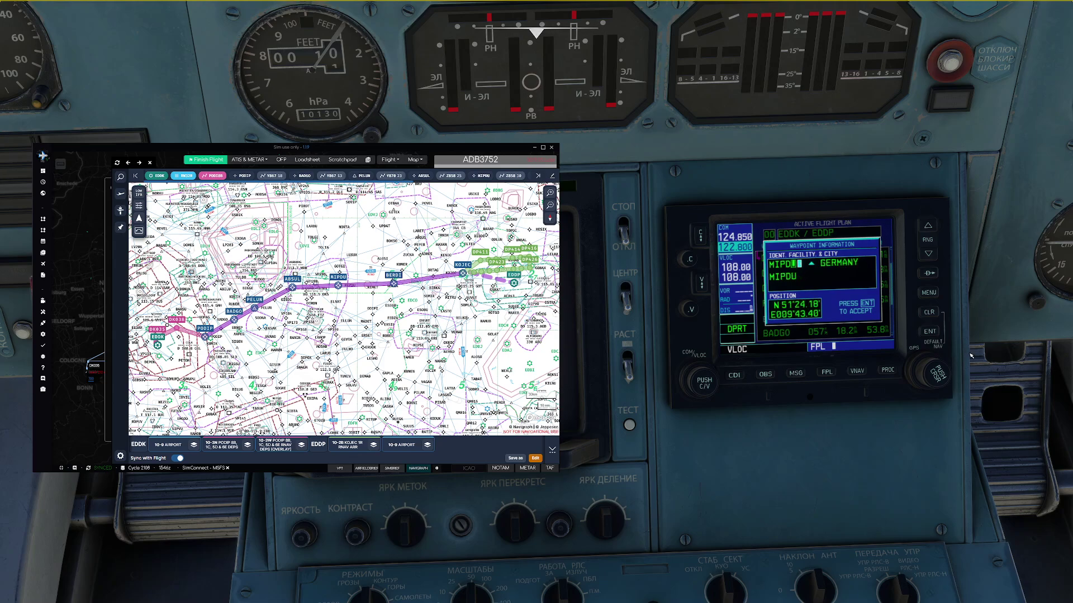
{"action": "left_click", "coordinate": [932, 334]}
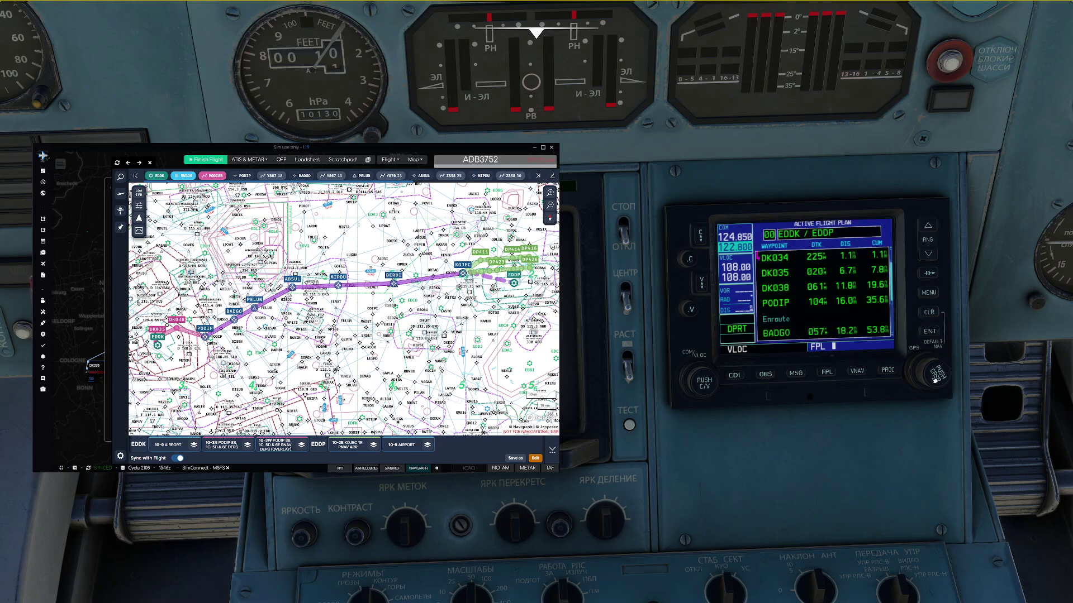
- Add BERDI and KOJEC to the flight plan
{"action": "scroll", "coordinate": [938, 373], "scroll_direction": "up", "scroll_amount": 1}
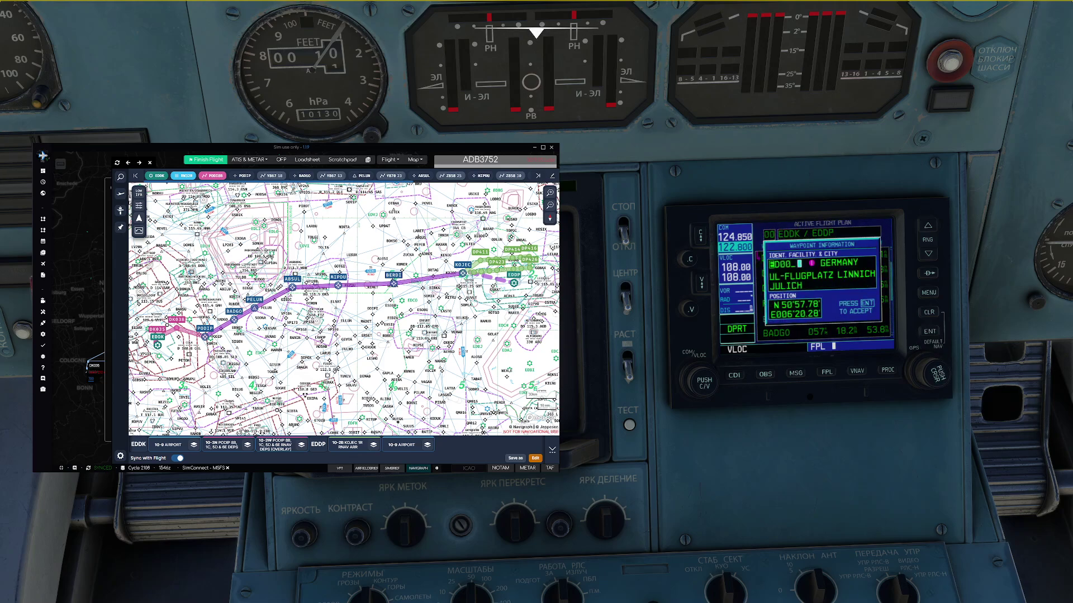
{"action": "type", "text": "BER"}
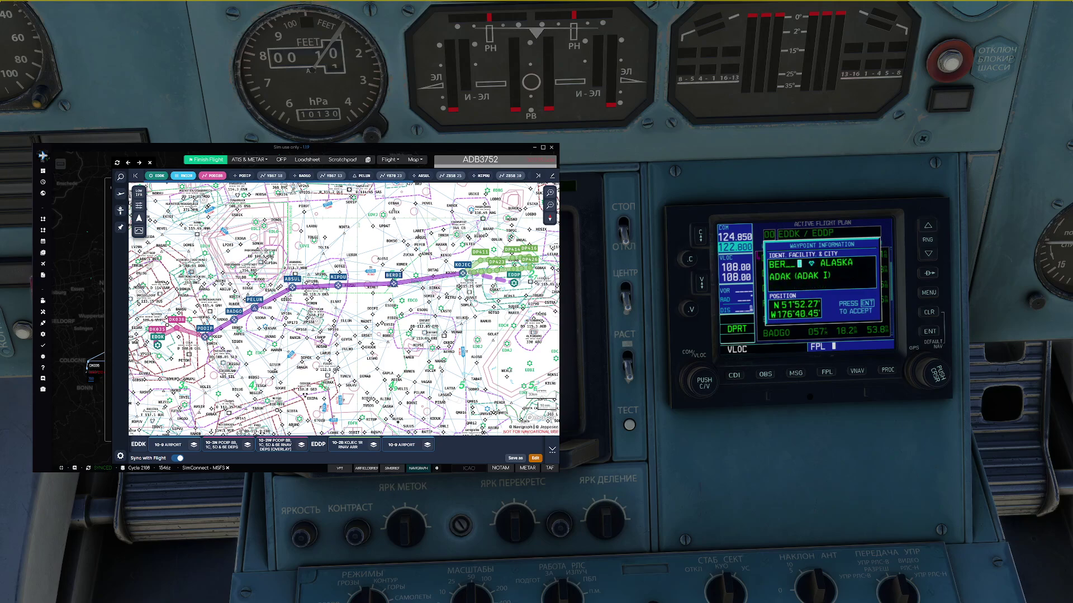
{"action": "type", "text": "DI"}
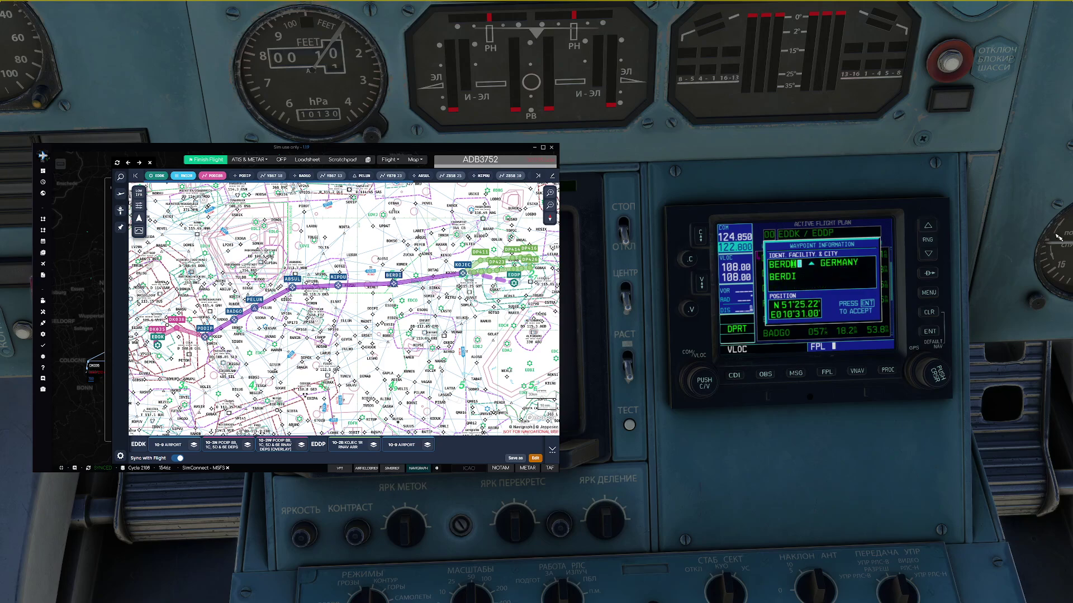
{"action": "left_click", "coordinate": [928, 334]}
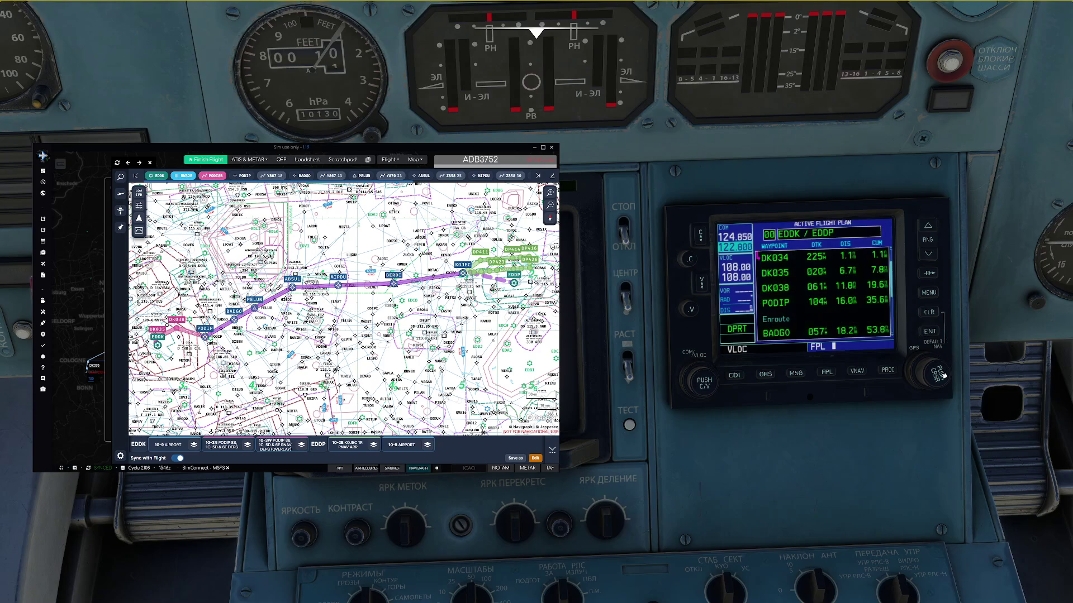
{"action": "scroll", "coordinate": [942, 376], "scroll_direction": "down", "scroll_amount": 1}
{"action": "type", "text": "KO"}
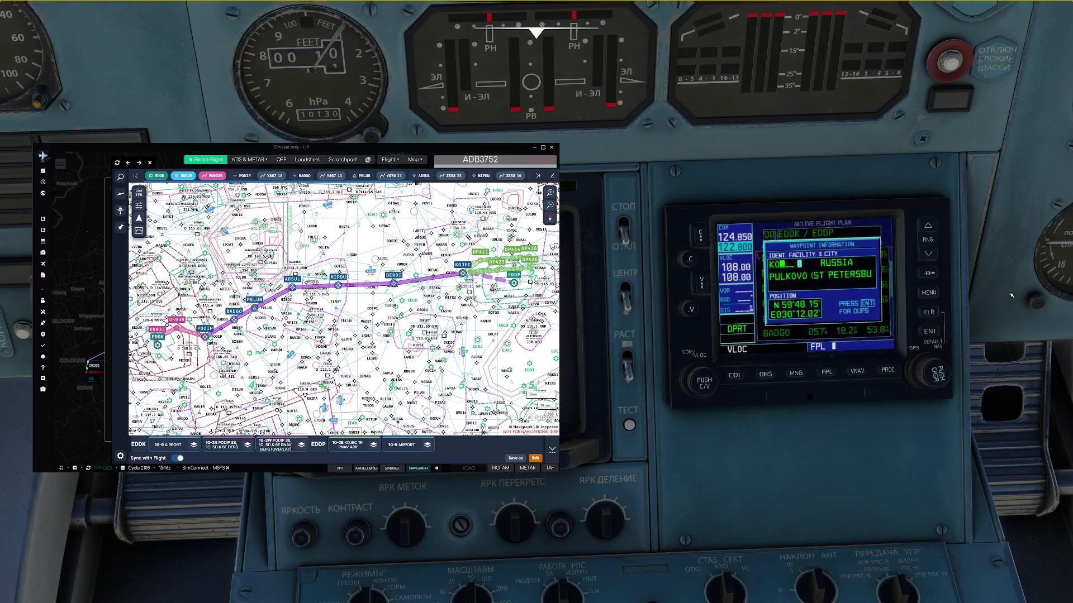
{"action": "type", "text": "JEC"}
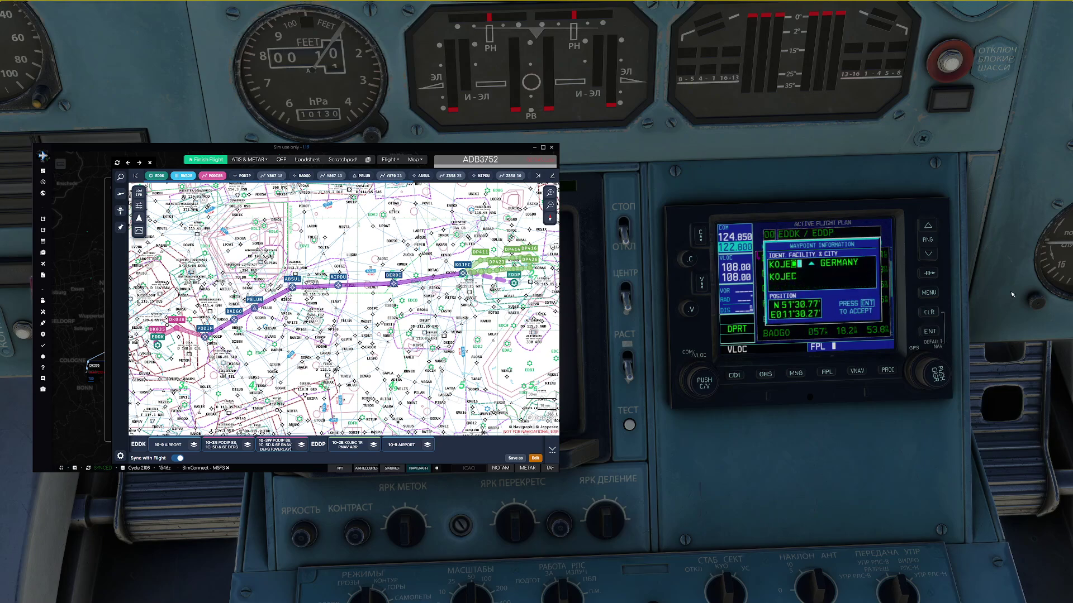
{"action": "left_click", "coordinate": [930, 333]}
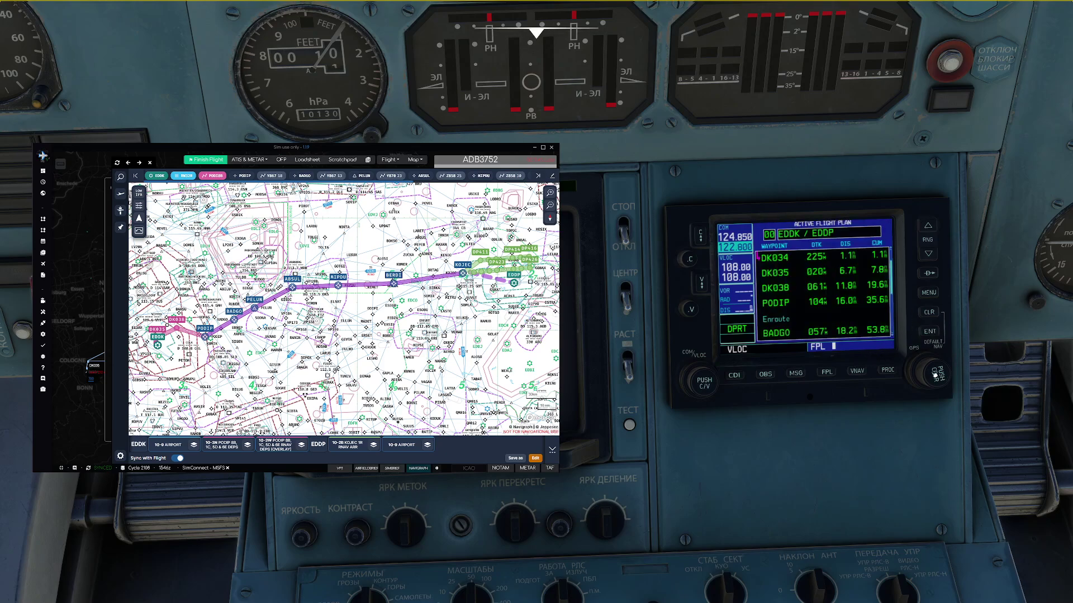
- Scroll the GPS plan from ABSUL through KOJEC to EDDP, 209 nm total
{"action": "scroll", "coordinate": [939, 377], "scroll_direction": "up", "scroll_amount": 1}
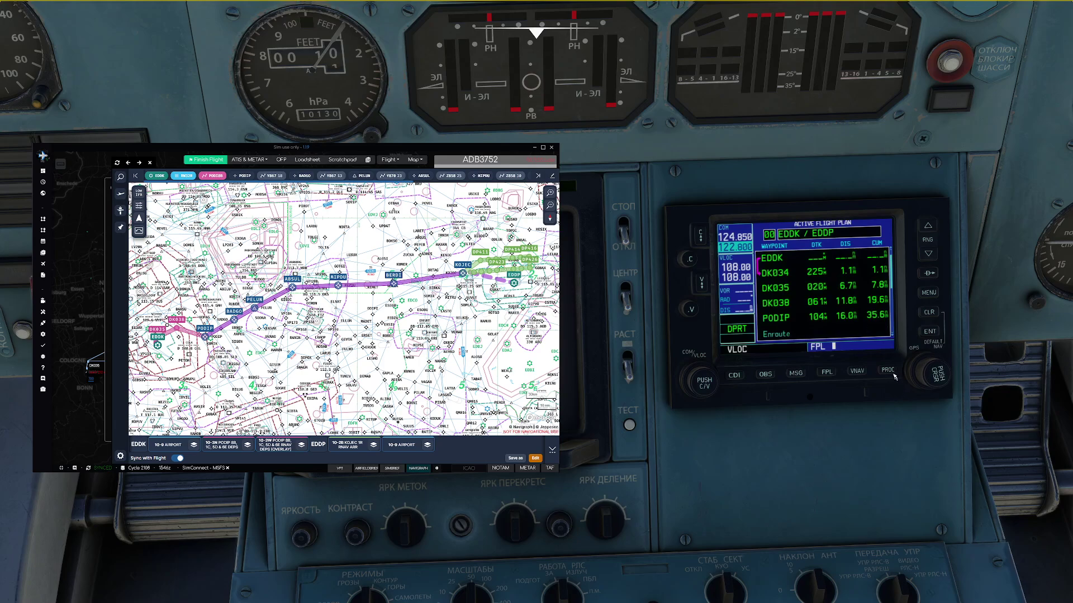
{"action": "left_click", "coordinate": [909, 370]}
{"action": "scroll", "coordinate": [908, 371], "scroll_direction": "down", "scroll_amount": 3}
{"action": "scroll", "coordinate": [908, 370], "scroll_direction": "down", "scroll_amount": 7}
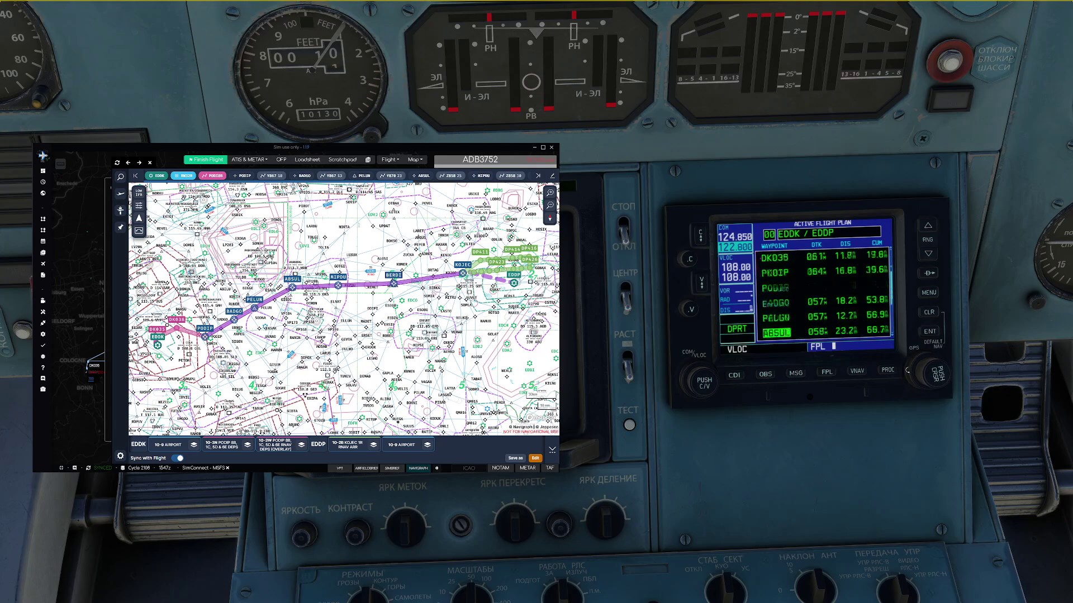
{"action": "scroll", "coordinate": [907, 370], "scroll_direction": "down", "scroll_amount": 2}
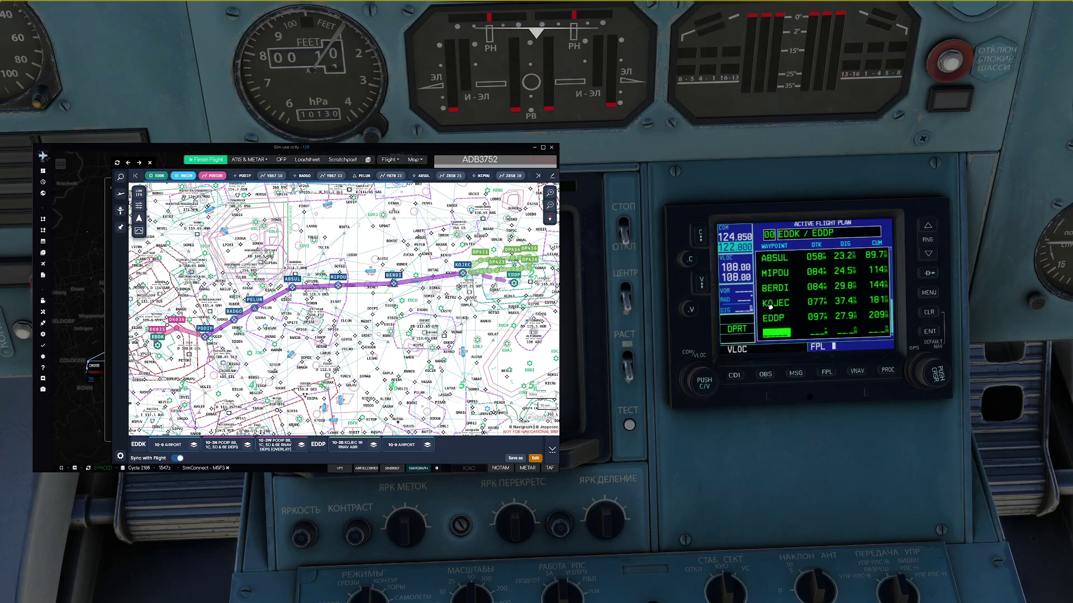
- Open EDDP's airport details and check its general information and current weather
{"action": "left_click", "coordinate": [120, 210]}
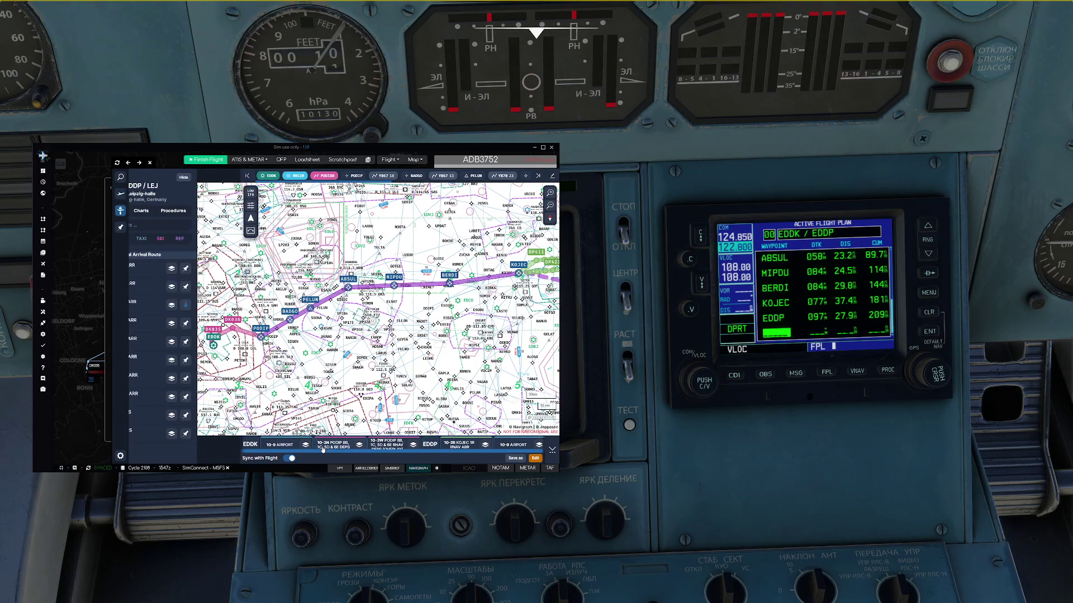
{"action": "left_click", "coordinate": [154, 211]}
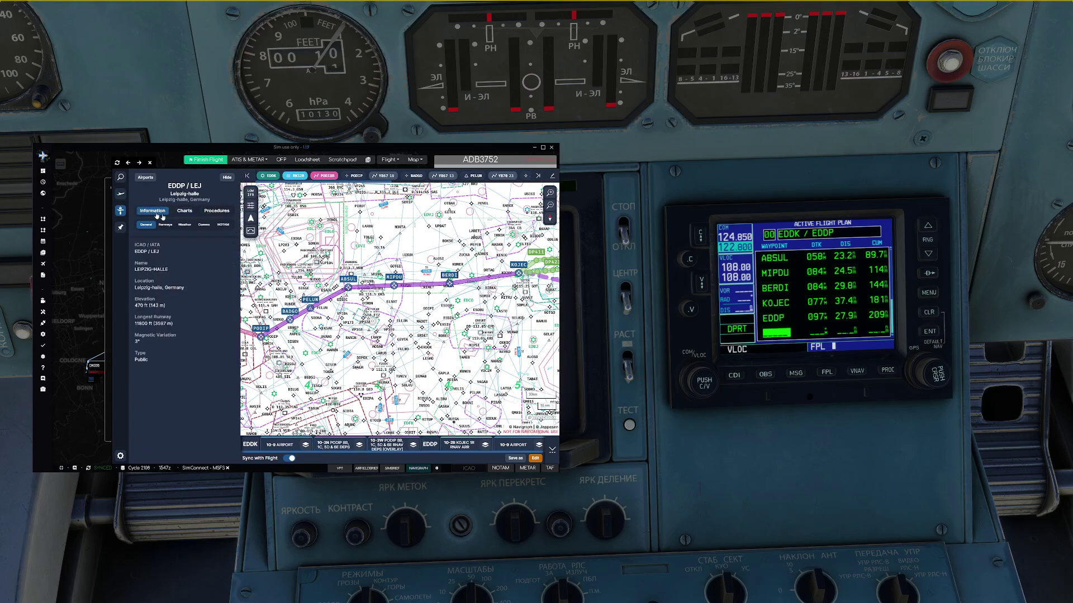
{"action": "left_click", "coordinate": [185, 226]}
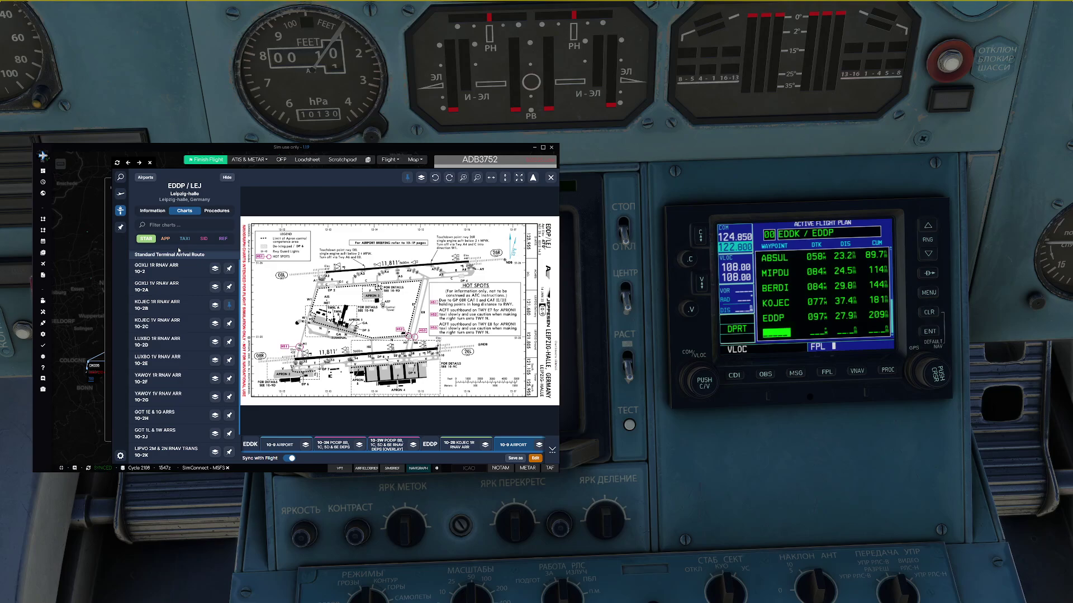
- Load the ILS 08R approach at EDDP with the SAHNU transition
{"action": "left_click", "coordinate": [888, 371]}
{"action": "left_click", "coordinate": [928, 335]}
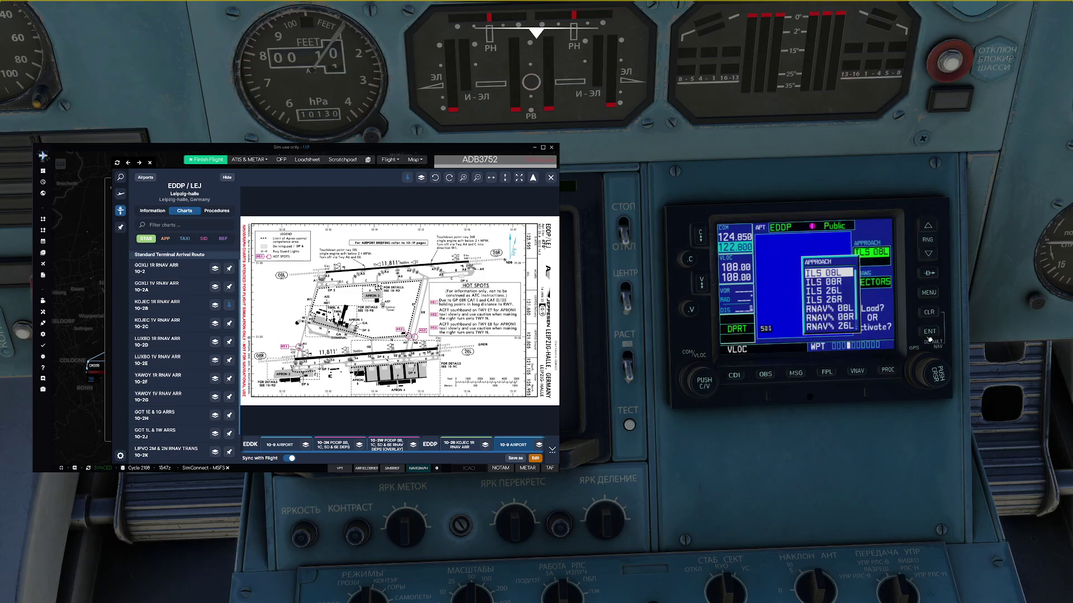
{"action": "scroll", "coordinate": [909, 357], "scroll_direction": "up", "scroll_amount": 1}
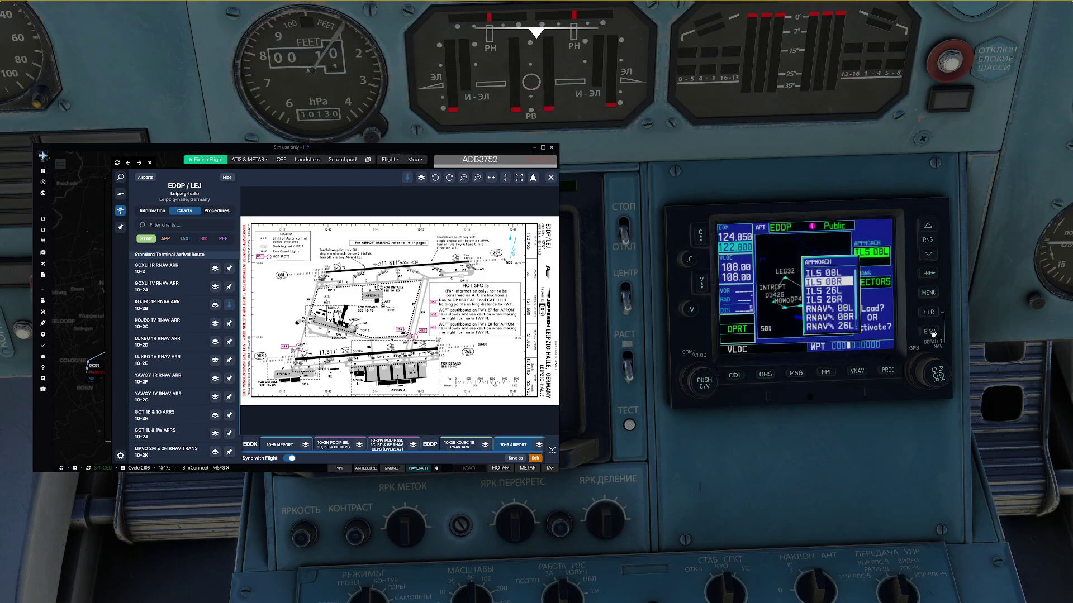
{"action": "left_click", "coordinate": [930, 333]}
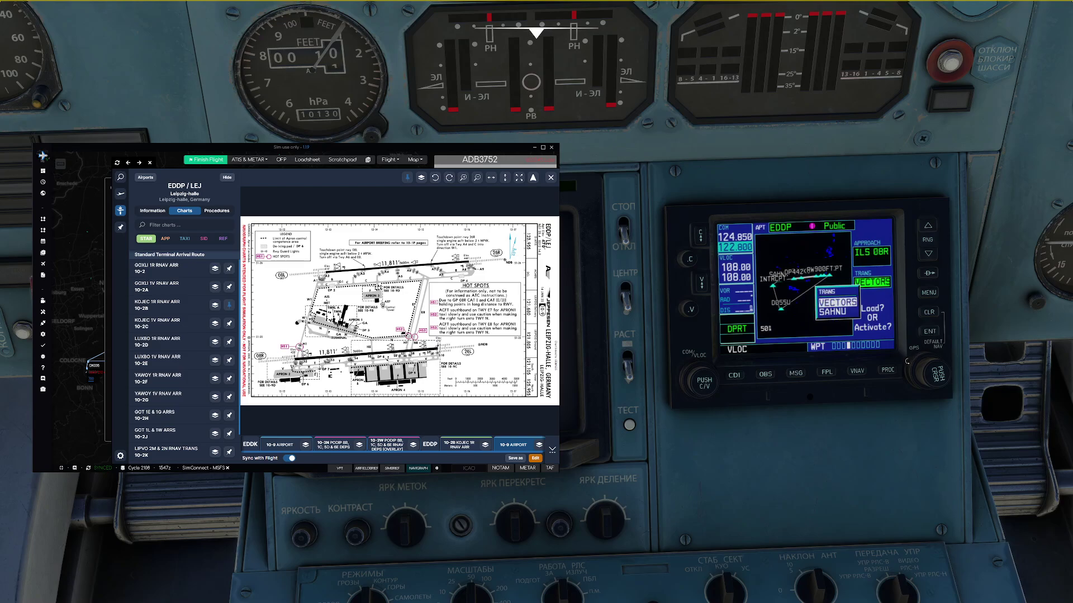
{"action": "scroll", "coordinate": [907, 361], "scroll_direction": "up", "scroll_amount": 1}
{"action": "left_click", "coordinate": [930, 334]}
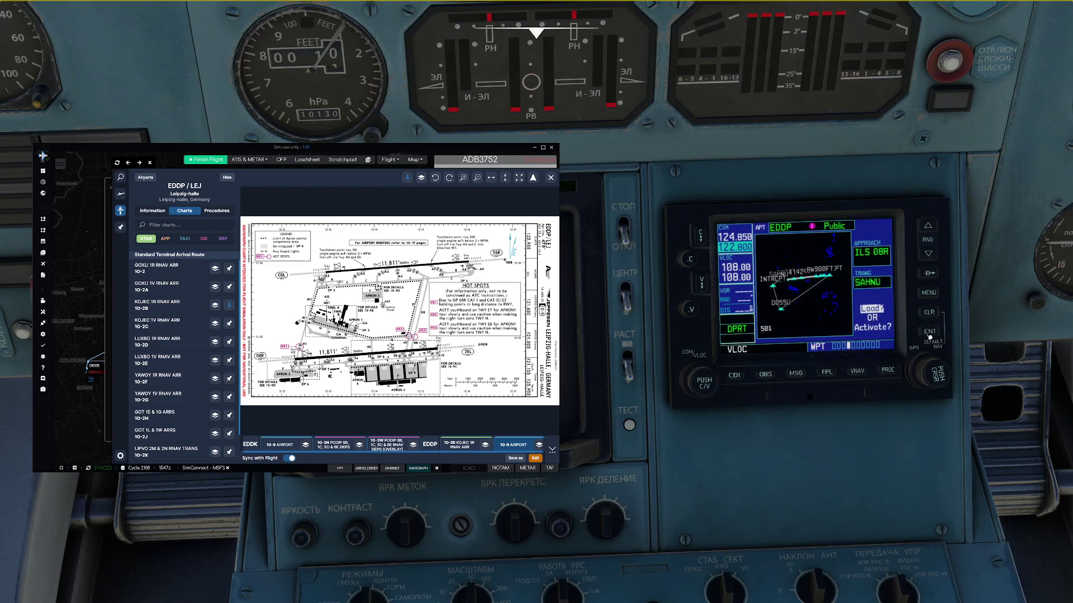
{"action": "left_click", "coordinate": [930, 334]}
{"action": "left_click", "coordinate": [929, 334]}
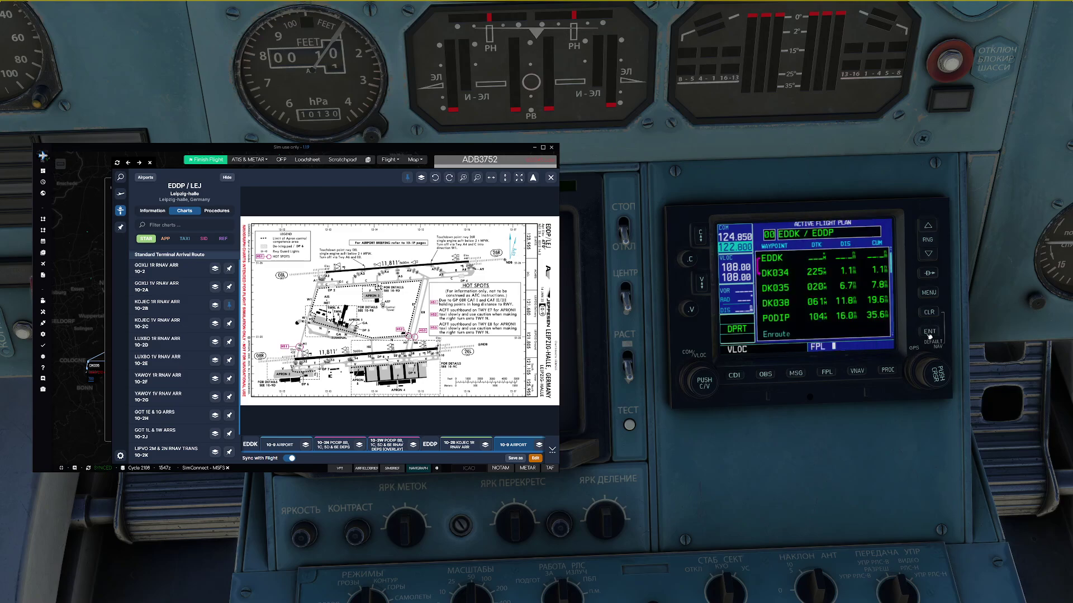
- Load the KOJE 1R arrival for runway 08R, with its KOJEC 1R chart open
{"action": "left_click", "coordinate": [887, 370]}
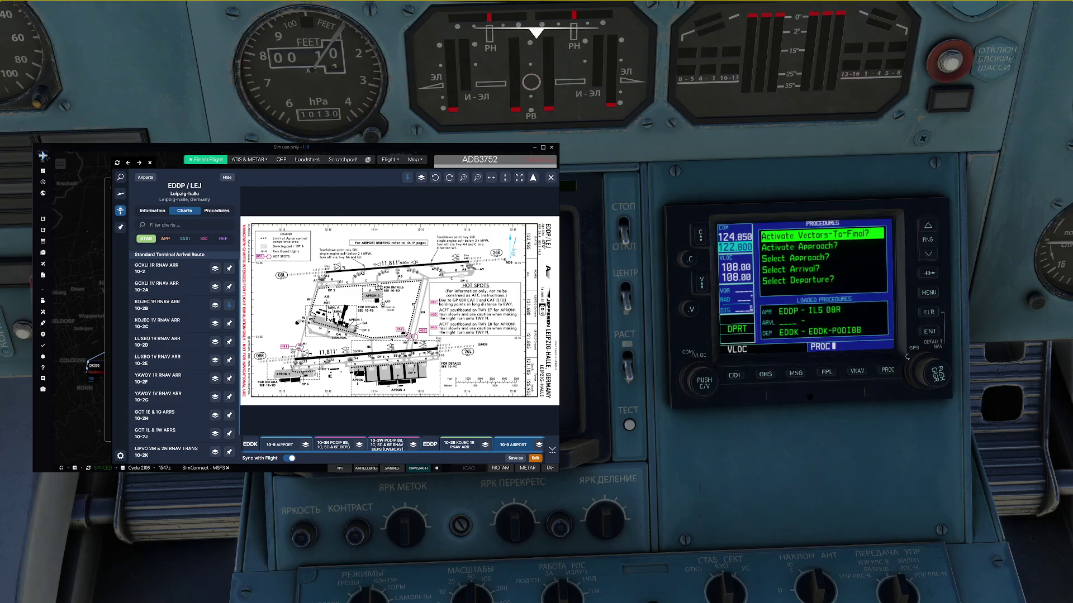
{"action": "scroll", "coordinate": [922, 373], "scroll_direction": "down", "scroll_amount": 3}
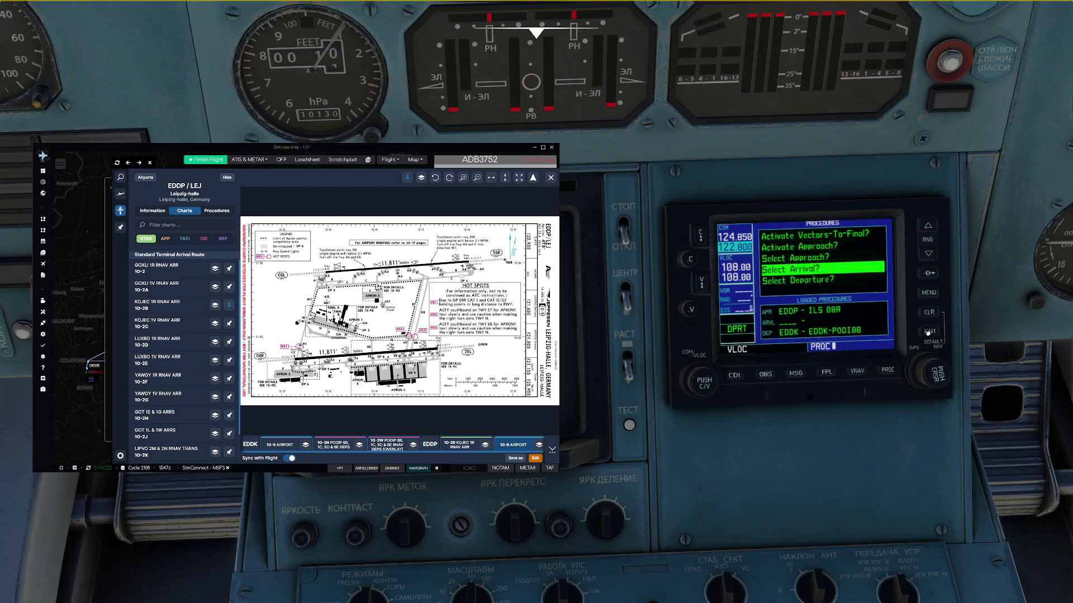
{"action": "left_click", "coordinate": [927, 333]}
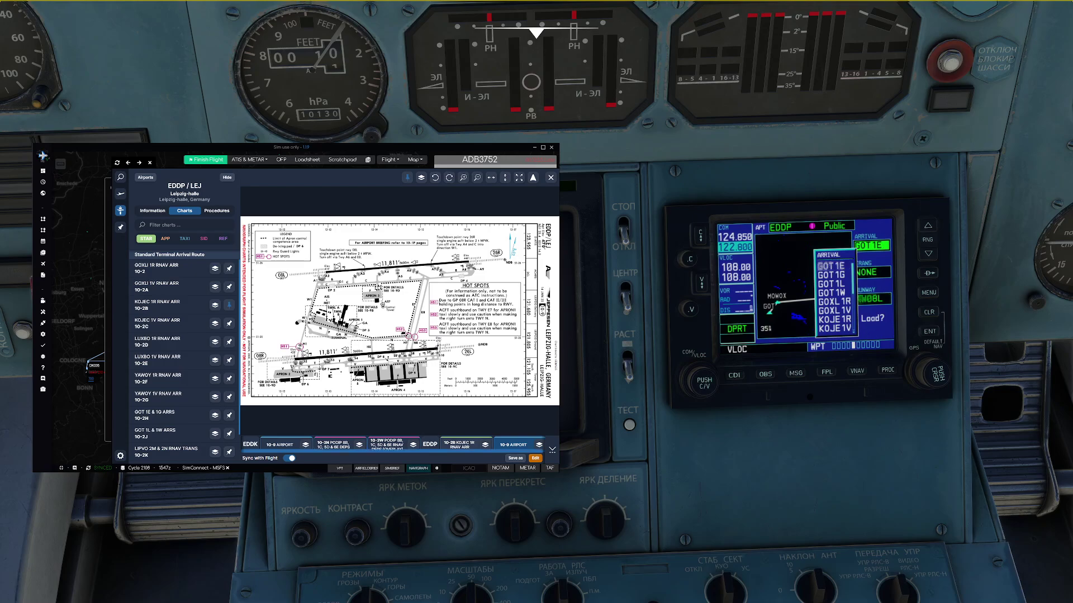
{"action": "left_click", "coordinate": [458, 444]}
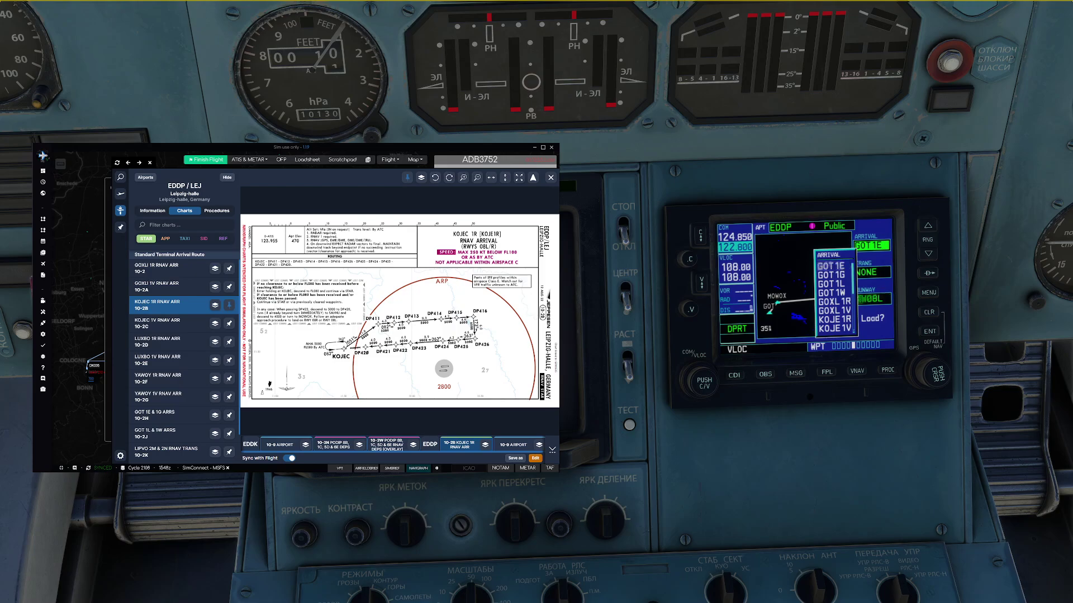
{"action": "scroll", "coordinate": [909, 363], "scroll_direction": "down", "scroll_amount": 5}
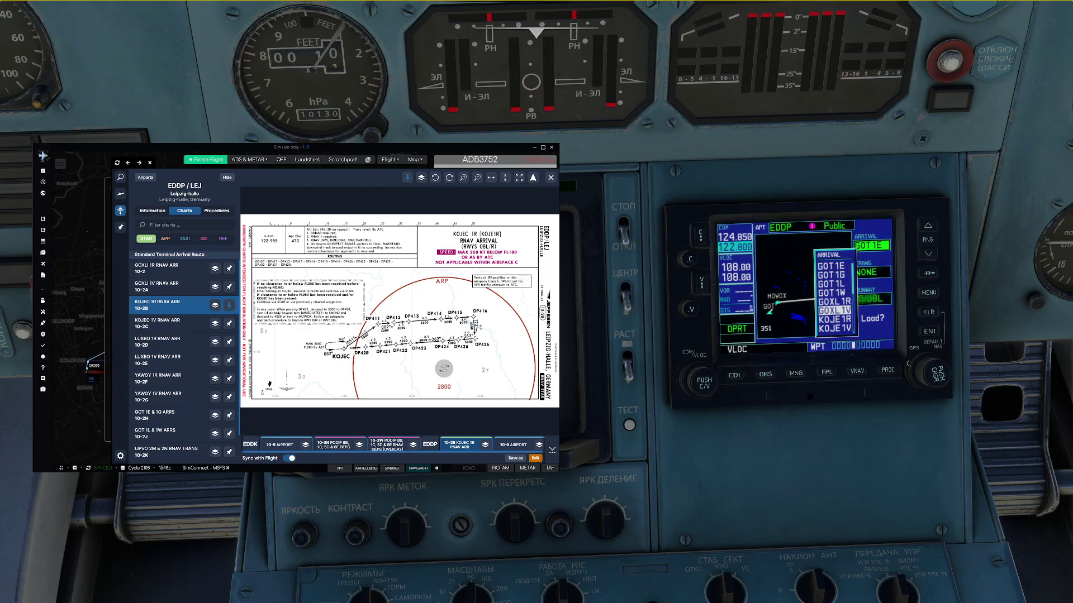
{"action": "scroll", "coordinate": [909, 364], "scroll_direction": "down", "scroll_amount": 1}
{"action": "left_click", "coordinate": [930, 331]}
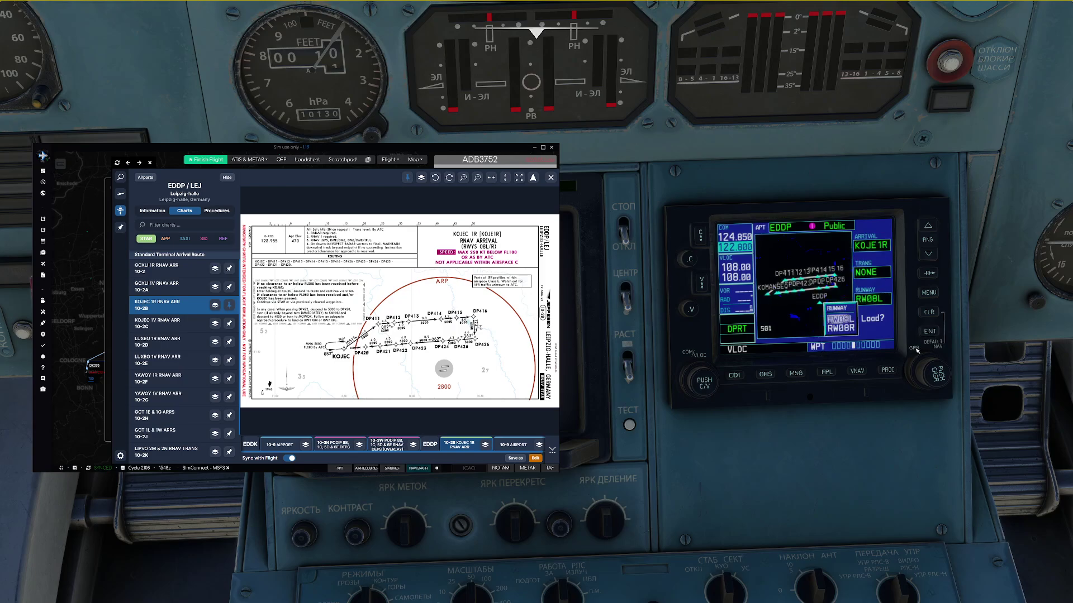
{"action": "scroll", "coordinate": [913, 364], "scroll_direction": "down", "scroll_amount": 1}
{"action": "left_click", "coordinate": [932, 332]}
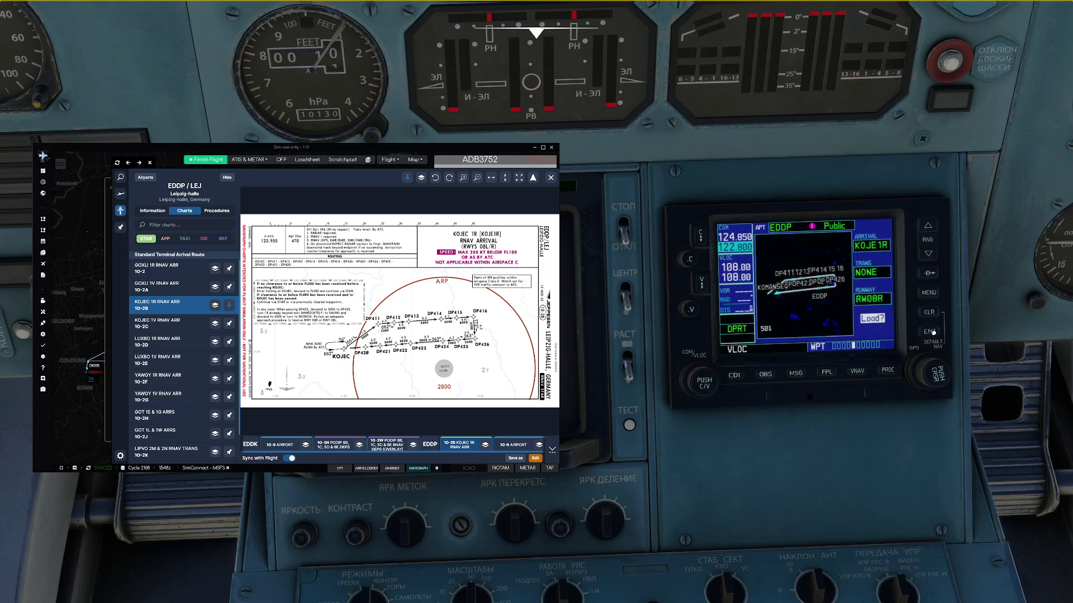
{"action": "left_click", "coordinate": [931, 331]}
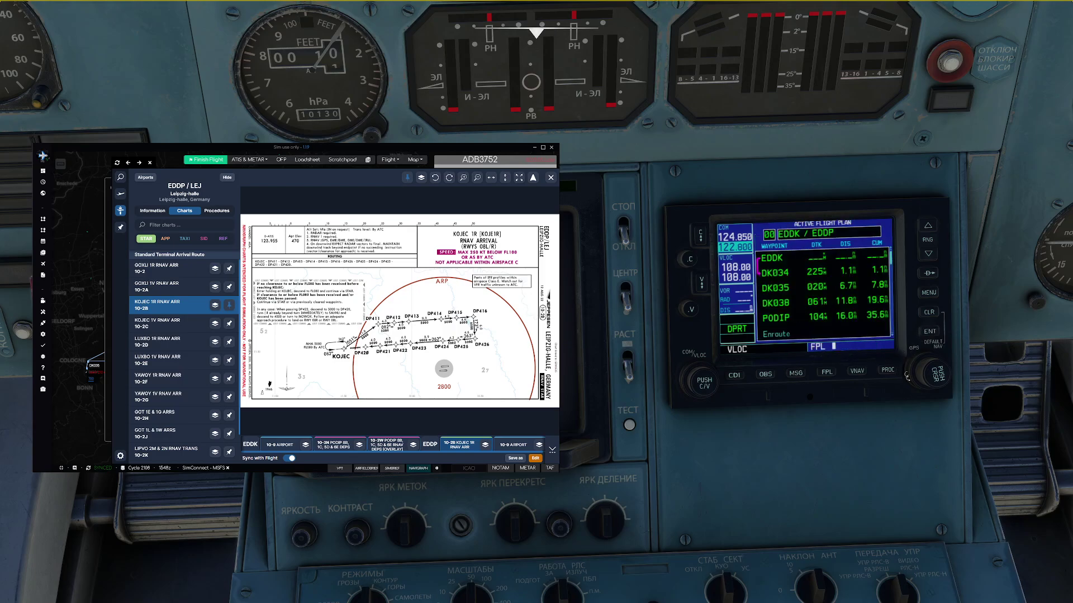
- Step through the loaded GPS flight plan waypoints, then bring up the navigation map page
{"action": "left_click", "coordinate": [939, 375]}
{"action": "scroll", "coordinate": [908, 367], "scroll_direction": "down", "scroll_amount": 2}
{"action": "scroll", "coordinate": [908, 367], "scroll_direction": "down", "scroll_amount": 8}
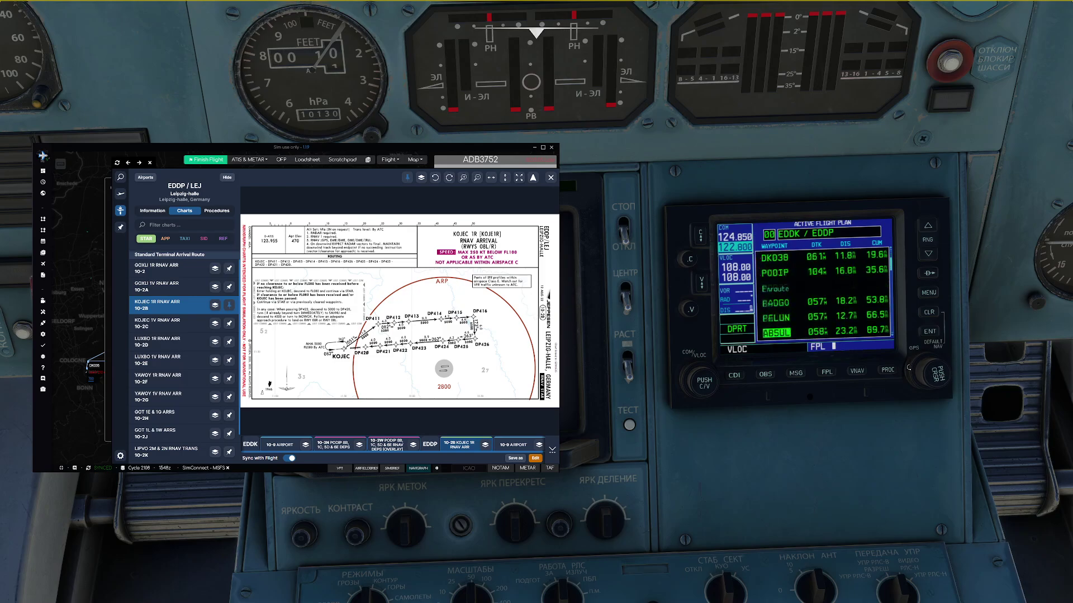
{"action": "scroll", "coordinate": [908, 367], "scroll_direction": "down", "scroll_amount": 10}
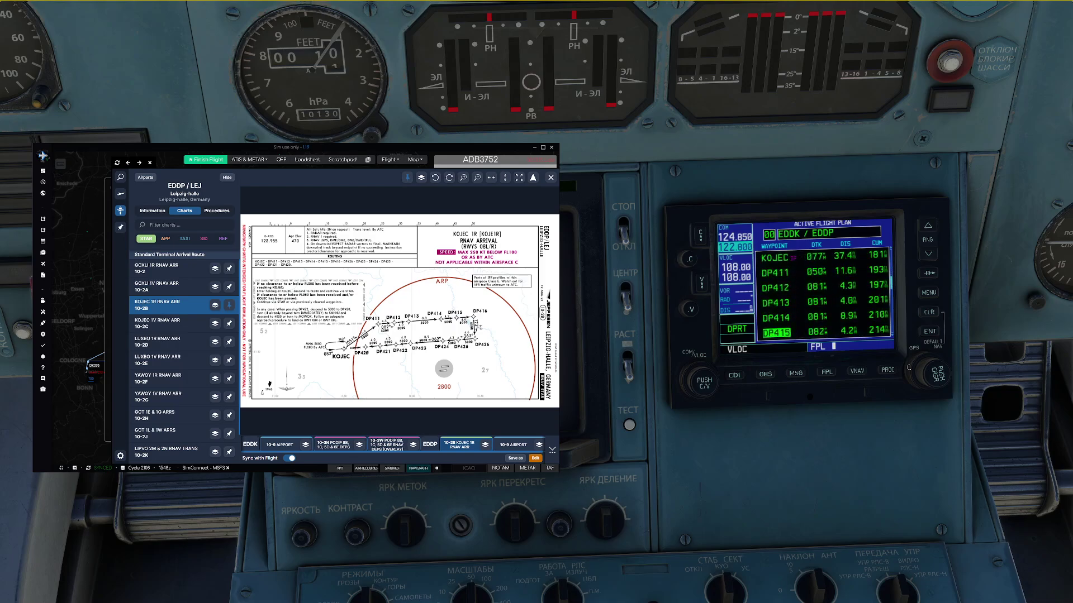
{"action": "scroll", "coordinate": [909, 367], "scroll_direction": "down", "scroll_amount": 6}
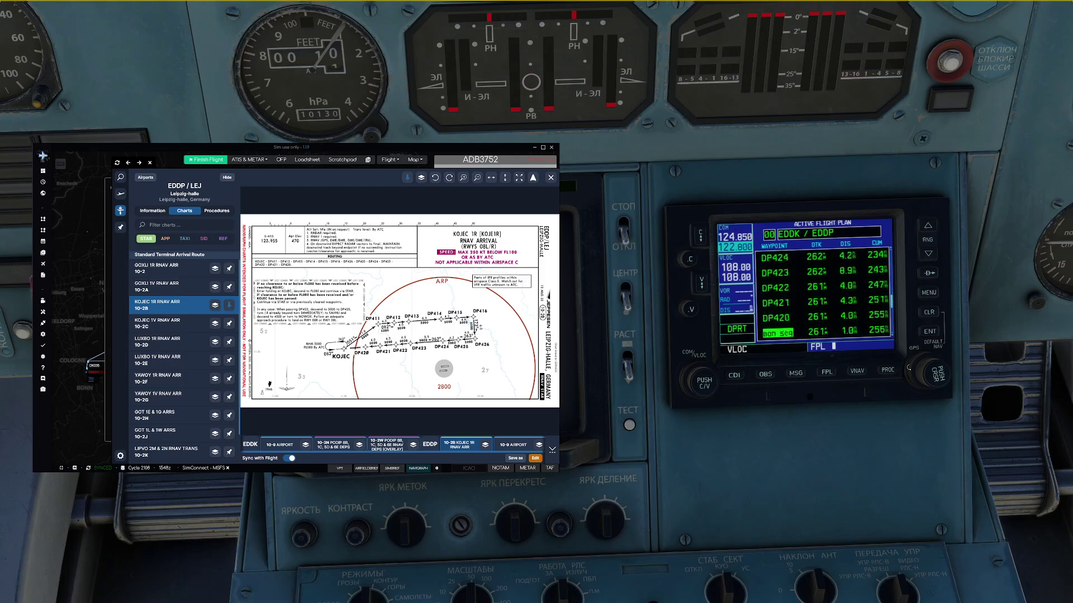
{"action": "scroll", "coordinate": [908, 367], "scroll_direction": "down", "scroll_amount": 6}
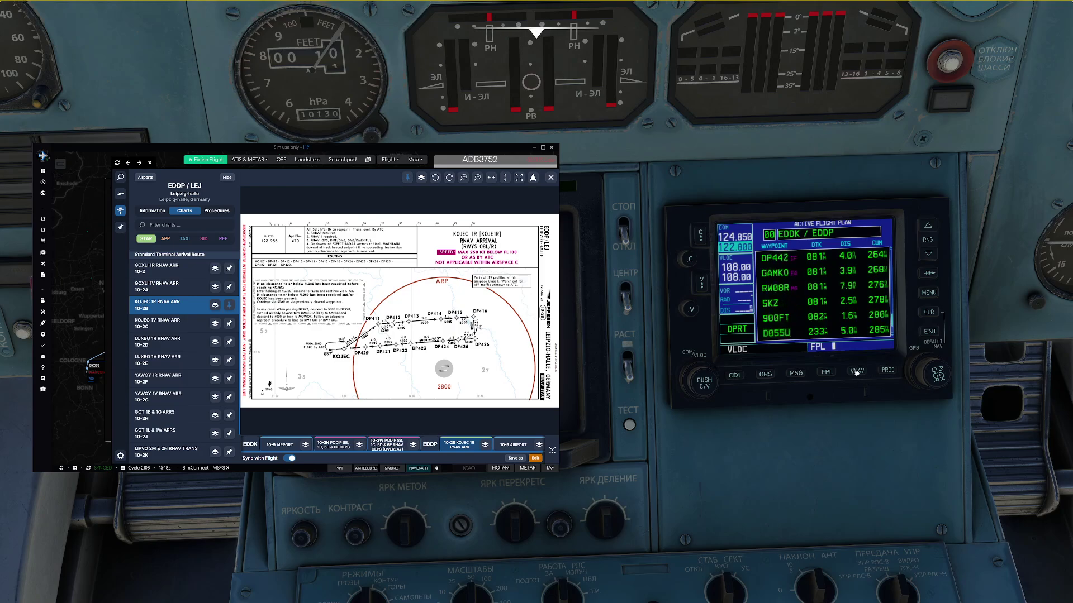
{"action": "left_click", "coordinate": [825, 374]}
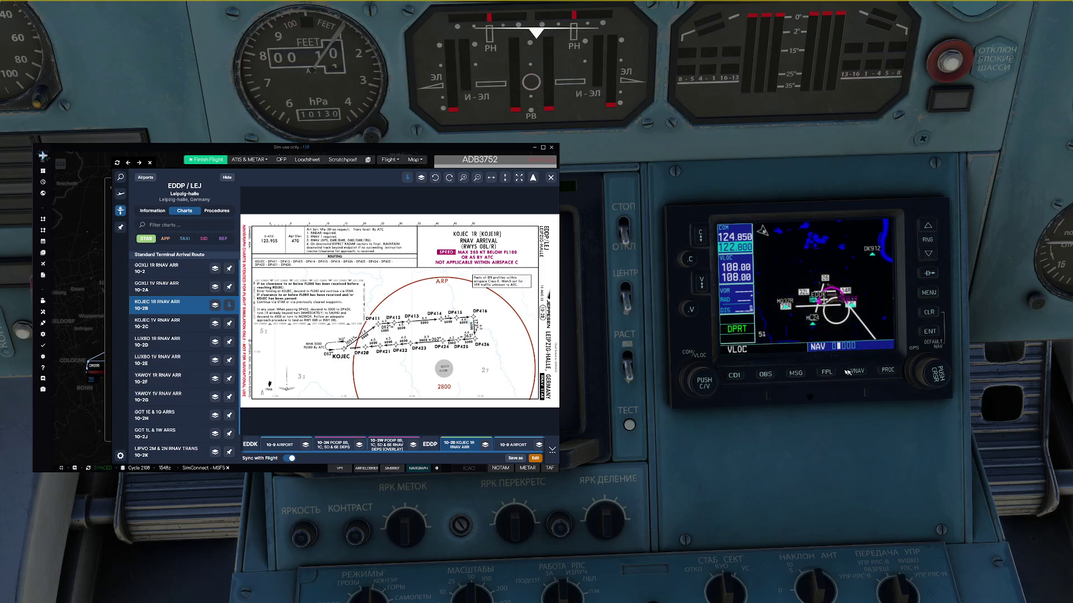
{"action": "scroll", "coordinate": [938, 374], "scroll_direction": "down", "scroll_amount": 1}
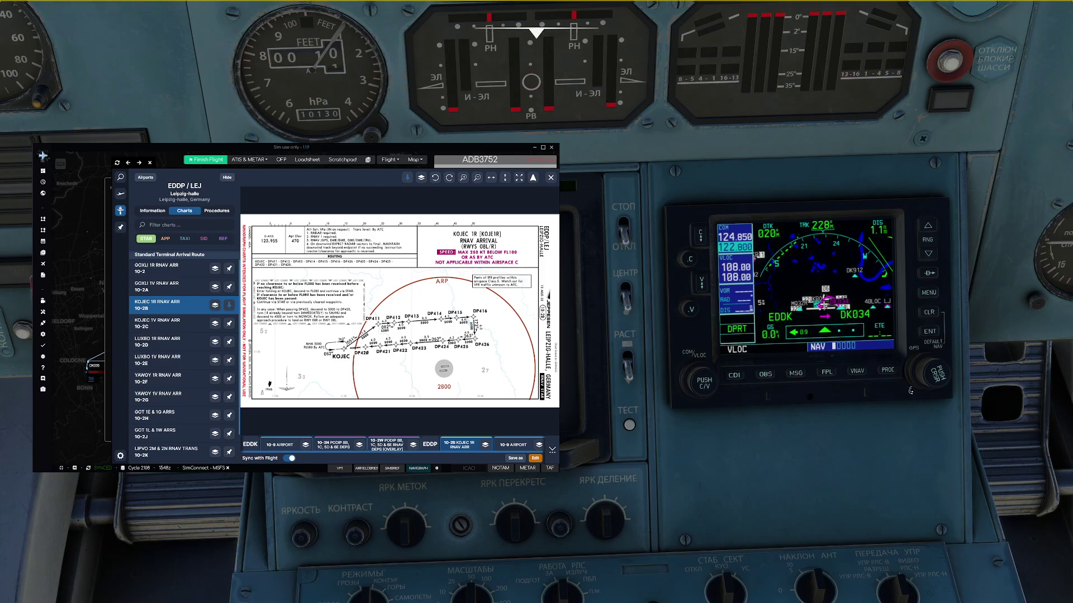
- Review the GPS pages, switch the CDI source from VLOC to GPS, and return forward
{"action": "scroll", "coordinate": [938, 382], "scroll_direction": "up", "scroll_amount": 2}
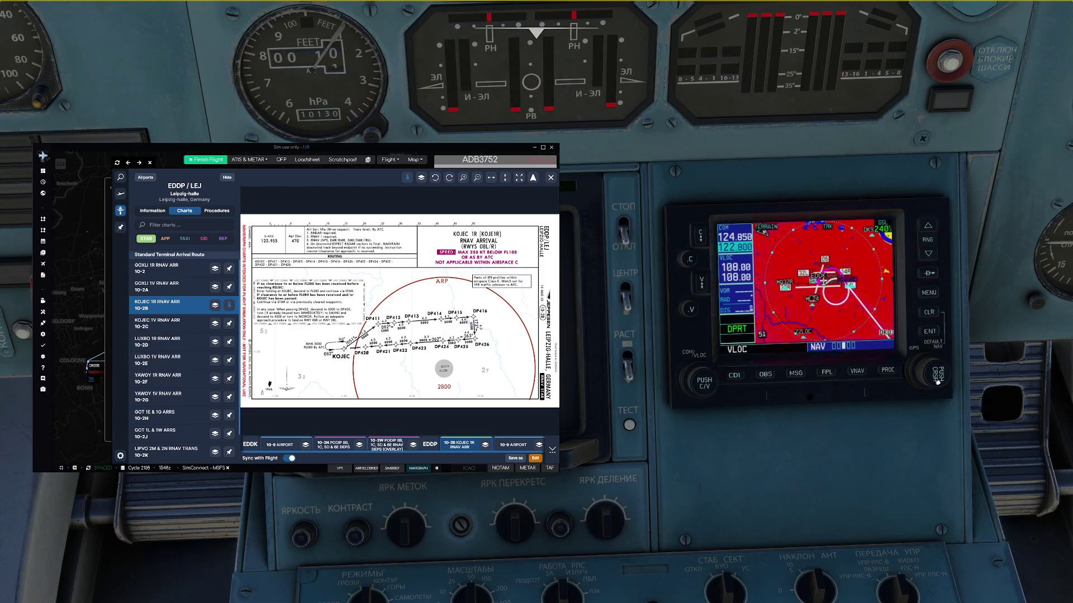
{"action": "scroll", "coordinate": [938, 381], "scroll_direction": "up", "scroll_amount": 1}
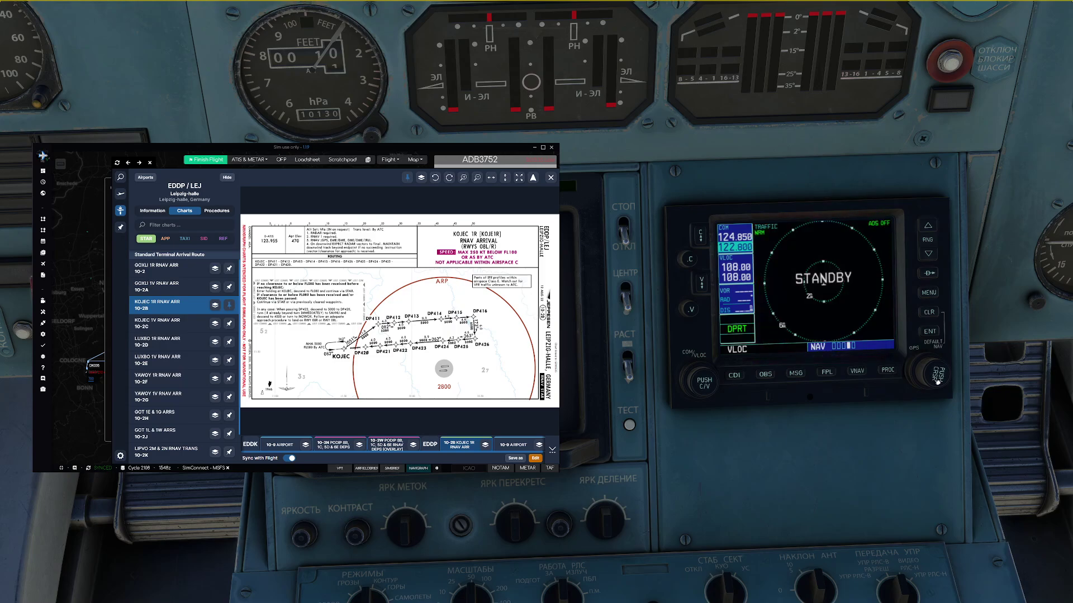
{"action": "scroll", "coordinate": [937, 381], "scroll_direction": "up", "scroll_amount": 1}
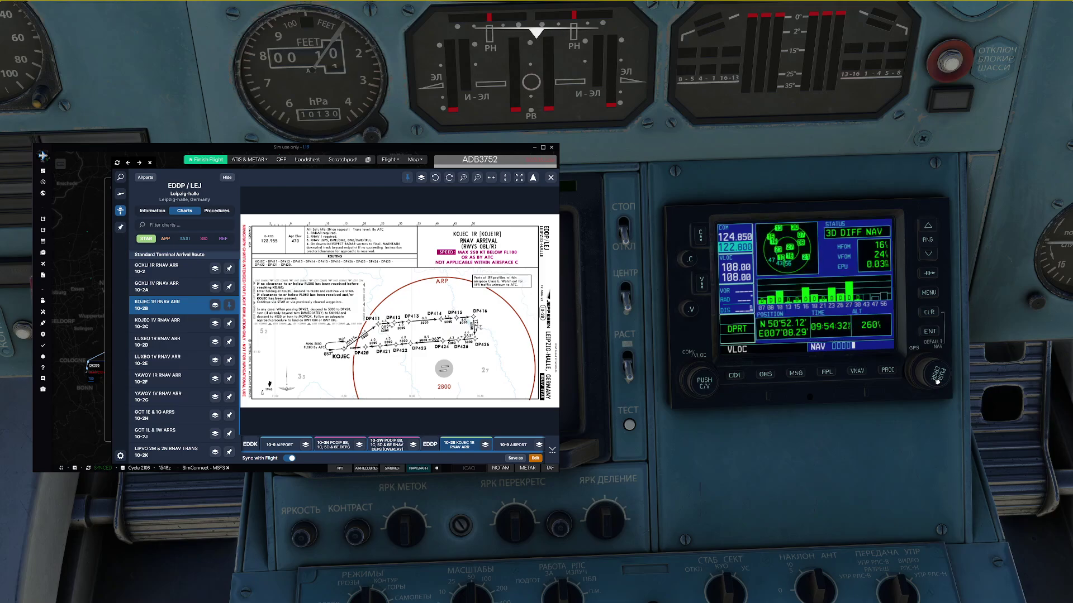
{"action": "scroll", "coordinate": [938, 382], "scroll_direction": "down", "scroll_amount": 3}
{"action": "scroll", "coordinate": [906, 377], "scroll_direction": "up", "scroll_amount": 1}
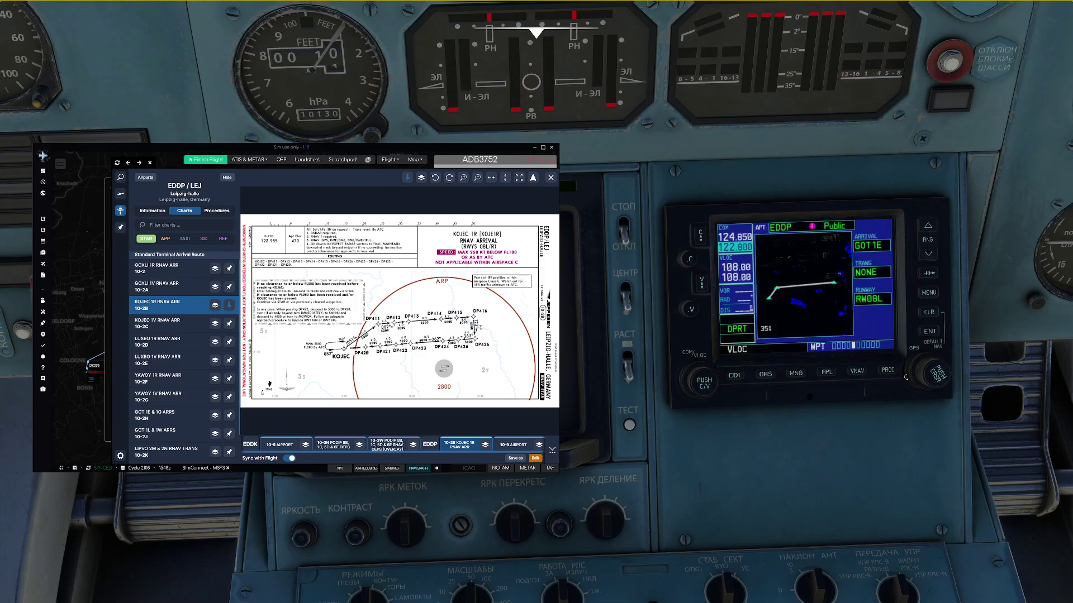
{"action": "scroll", "coordinate": [906, 377], "scroll_direction": "up", "scroll_amount": 1}
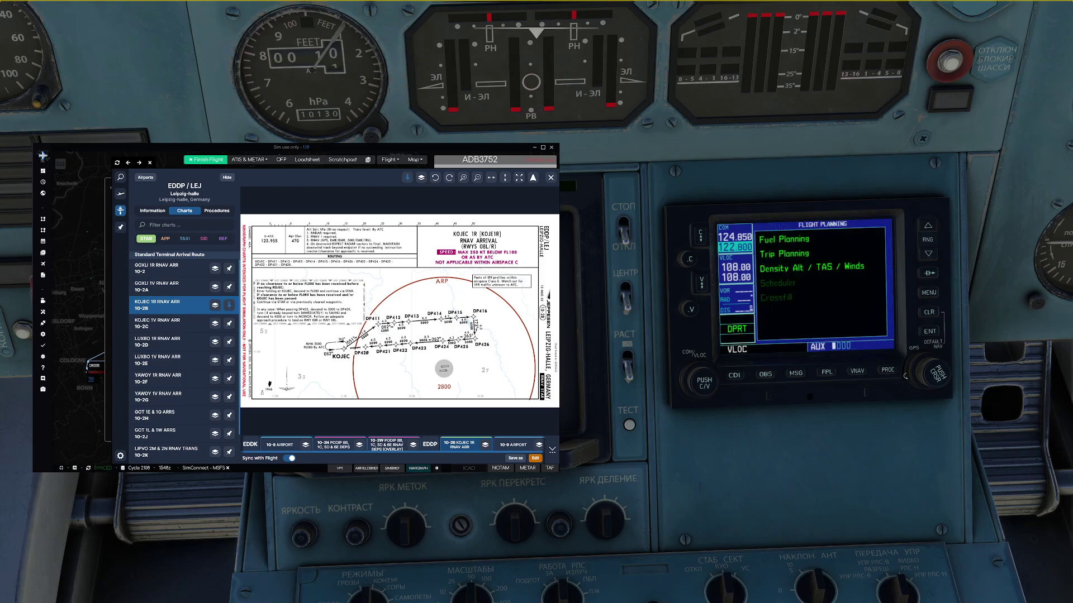
{"action": "scroll", "coordinate": [905, 376], "scroll_direction": "up", "scroll_amount": 1}
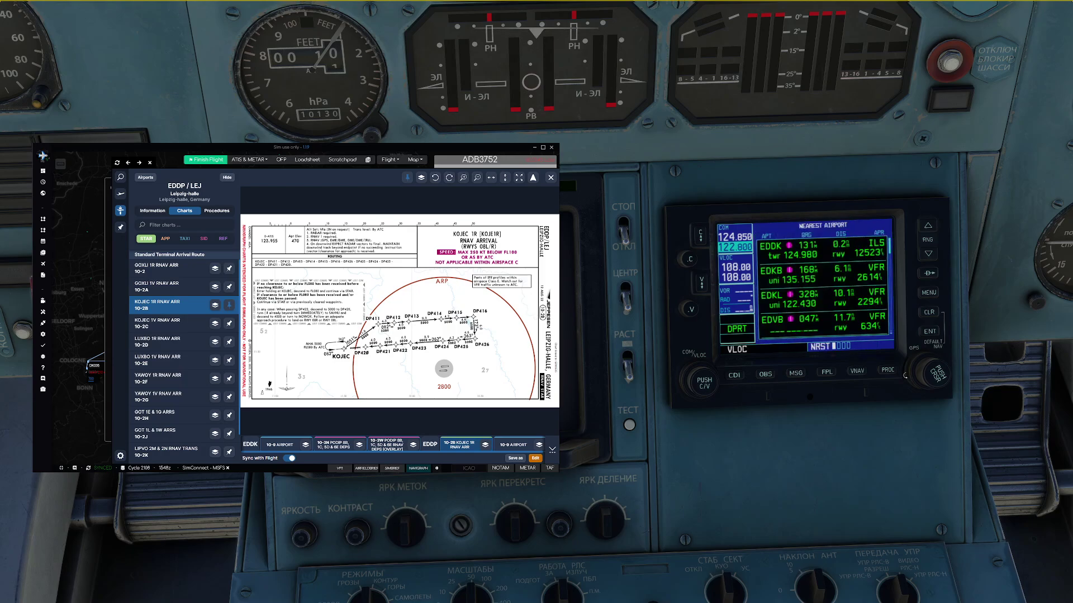
{"action": "scroll", "coordinate": [904, 376], "scroll_direction": "down", "scroll_amount": 2}
{"action": "scroll", "coordinate": [905, 375], "scroll_direction": "down", "scroll_amount": 1}
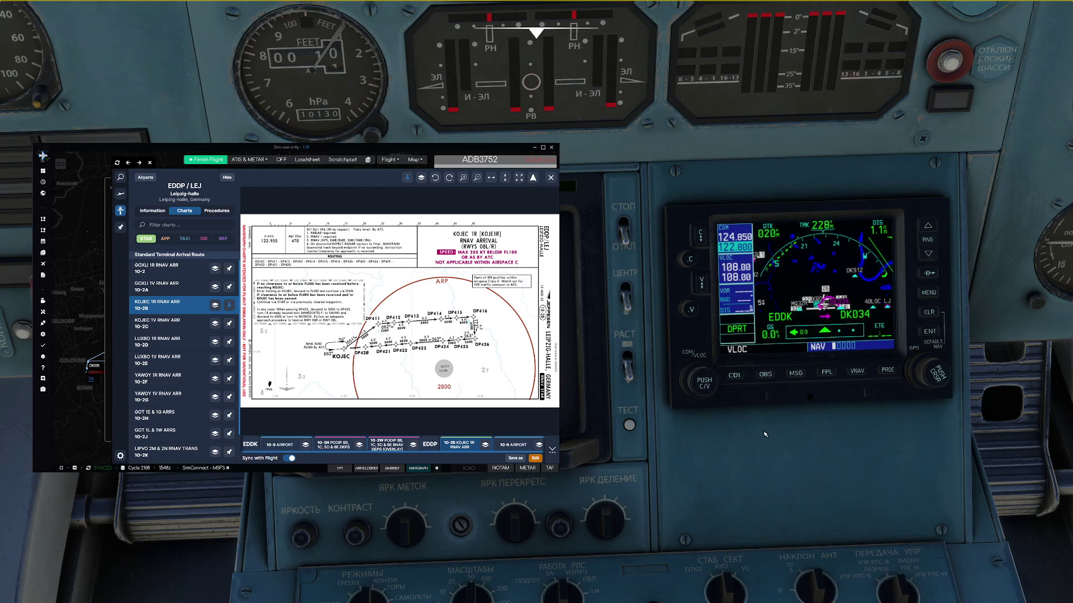
{"action": "left_click", "coordinate": [738, 379]}
{"action": "key", "text": "ctrl+space"}
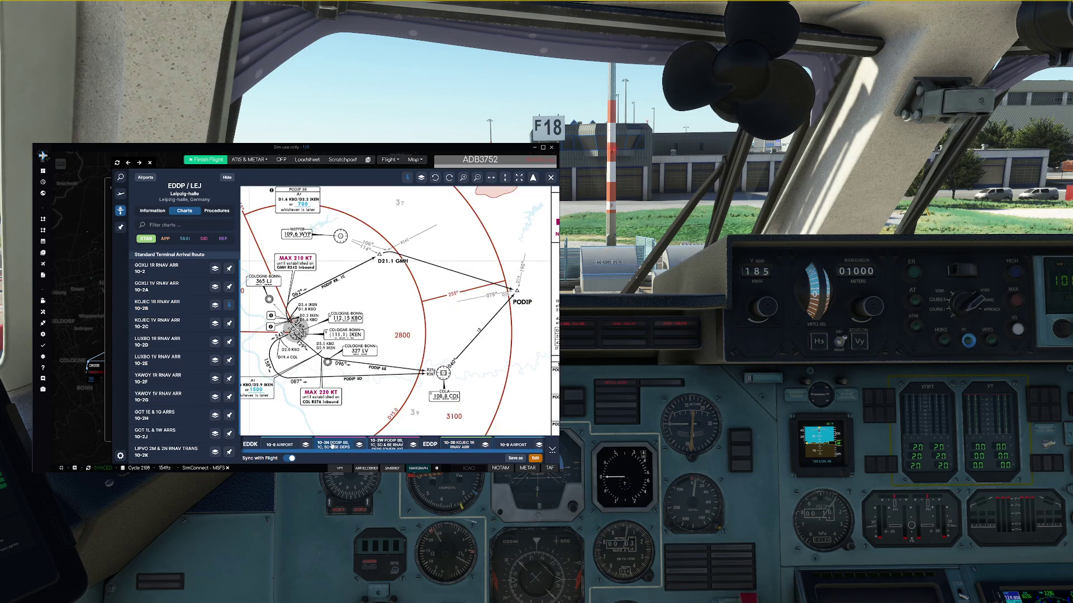
- Hide the Navigraph chart list, shift the page, and open the 10-3W PODIP 8B chart
{"action": "left_click", "coordinate": [226, 178]}
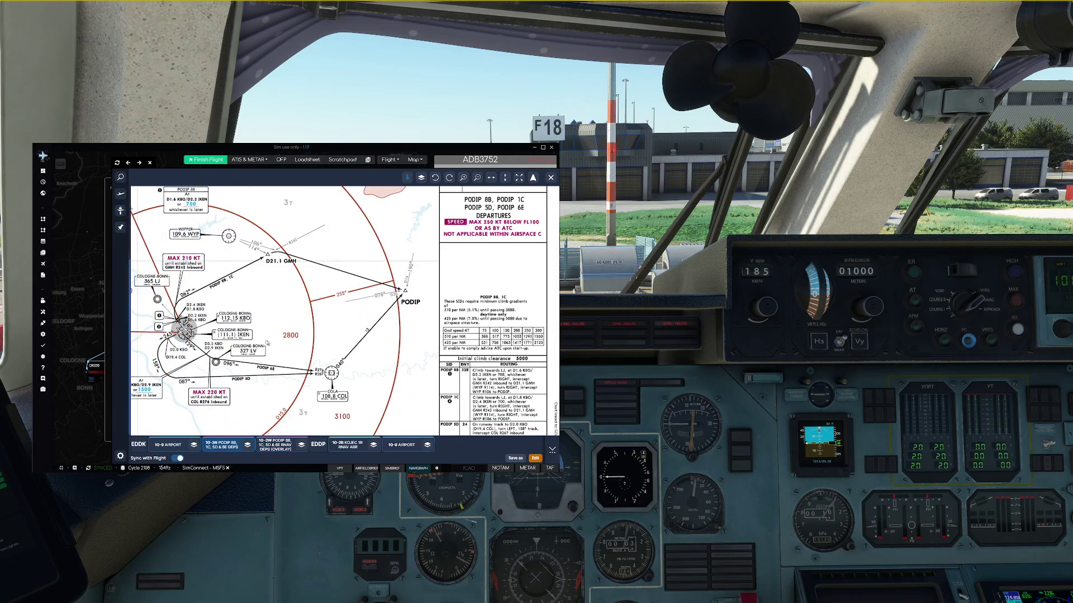
{"action": "scroll", "coordinate": [249, 312], "scroll_direction": "down", "scroll_amount": 2}
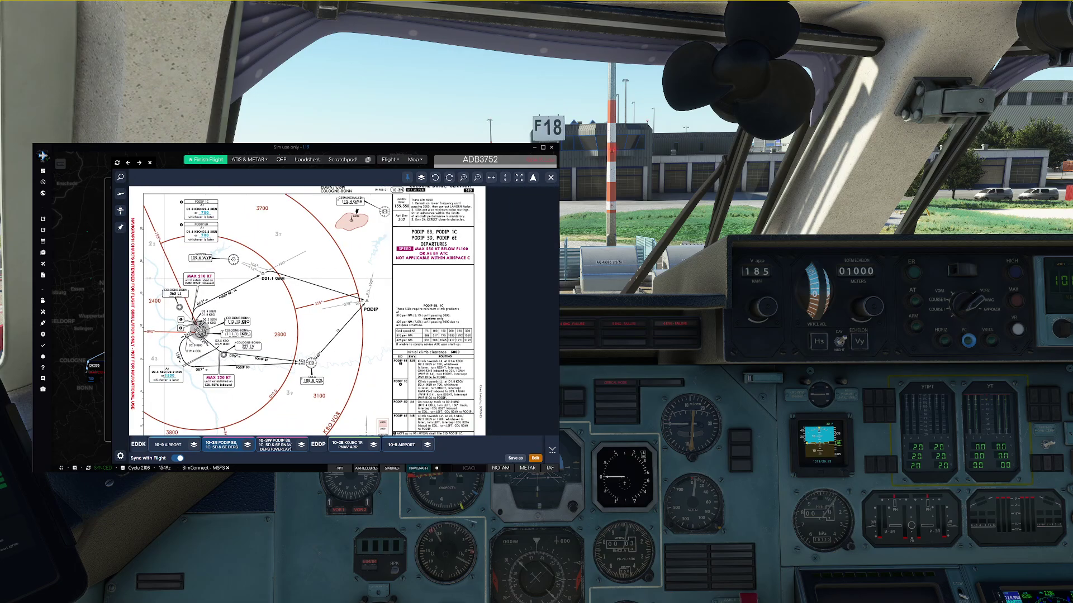
{"action": "left_click_drag", "start_coordinate": [271, 304], "coordinate": [302, 305]}
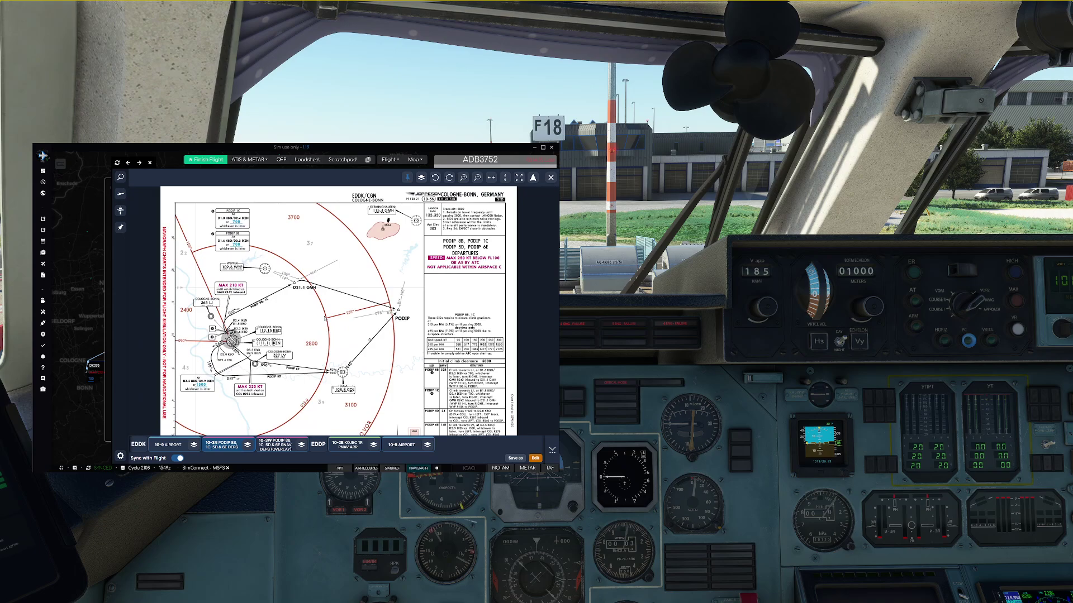
{"action": "left_click", "coordinate": [281, 445]}
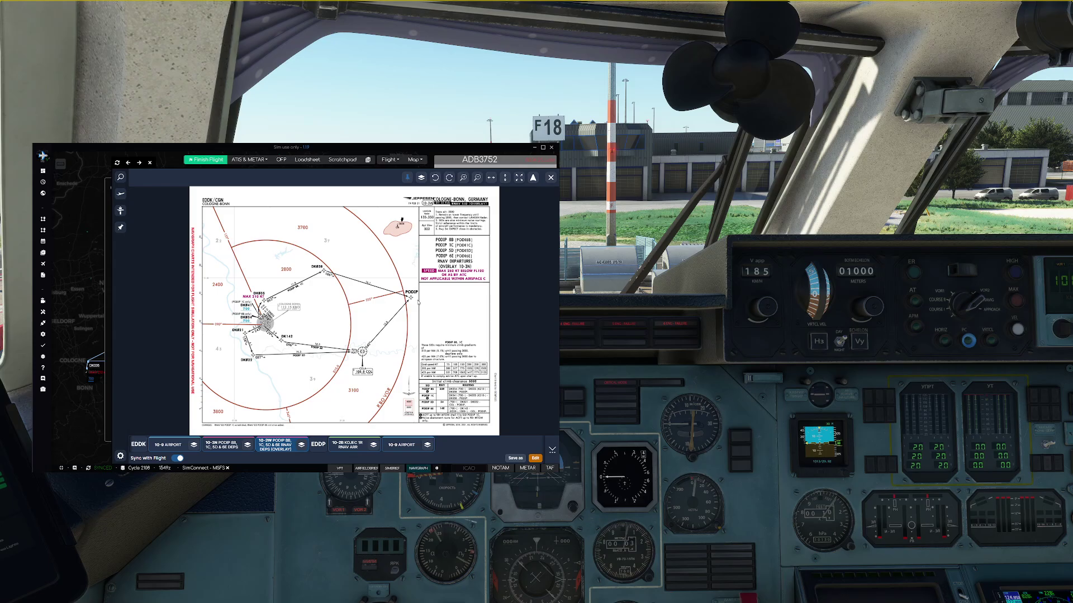
- Open the 10-3N PODIP 8B, 1C, 5D & 6E departures chart, zoomed on PODIP and routing table
{"action": "left_click", "coordinate": [220, 447]}
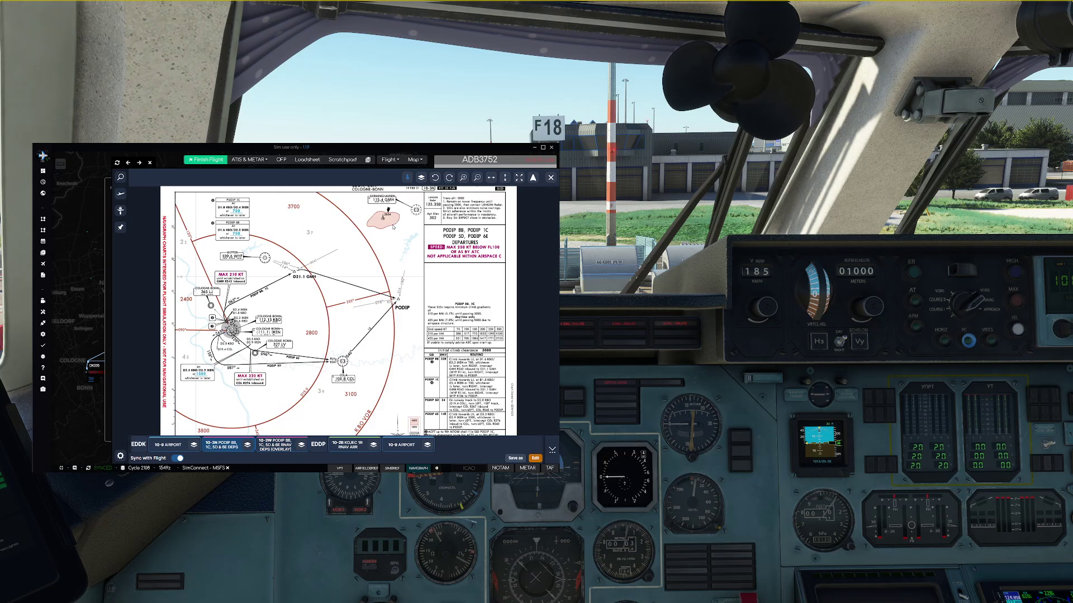
{"action": "scroll", "coordinate": [407, 227], "scroll_direction": "up", "scroll_amount": 3}
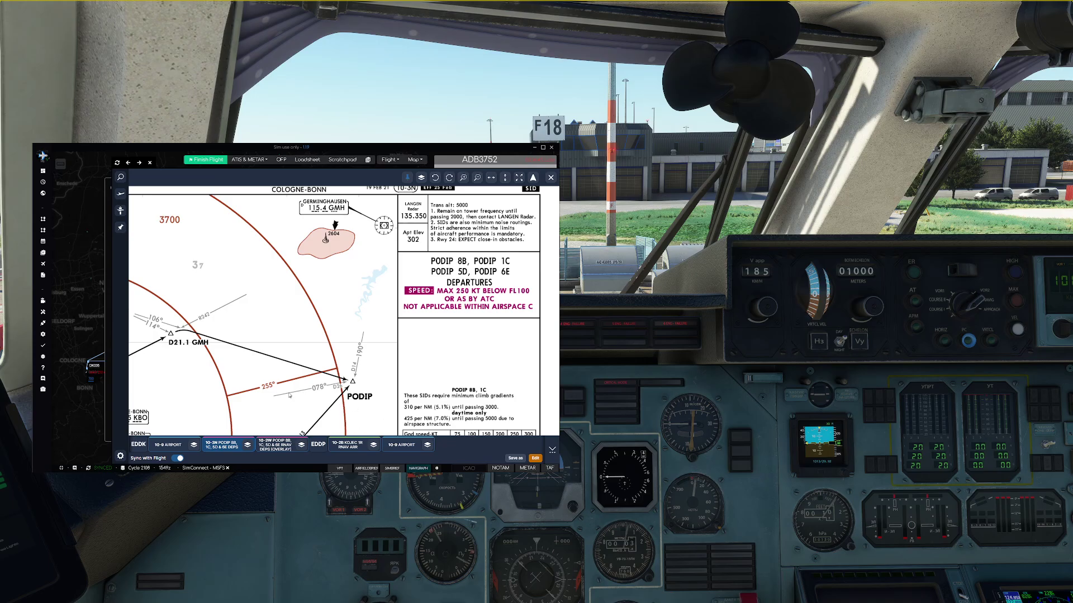
{"action": "left_click_drag", "start_coordinate": [289, 395], "coordinate": [298, 209]}
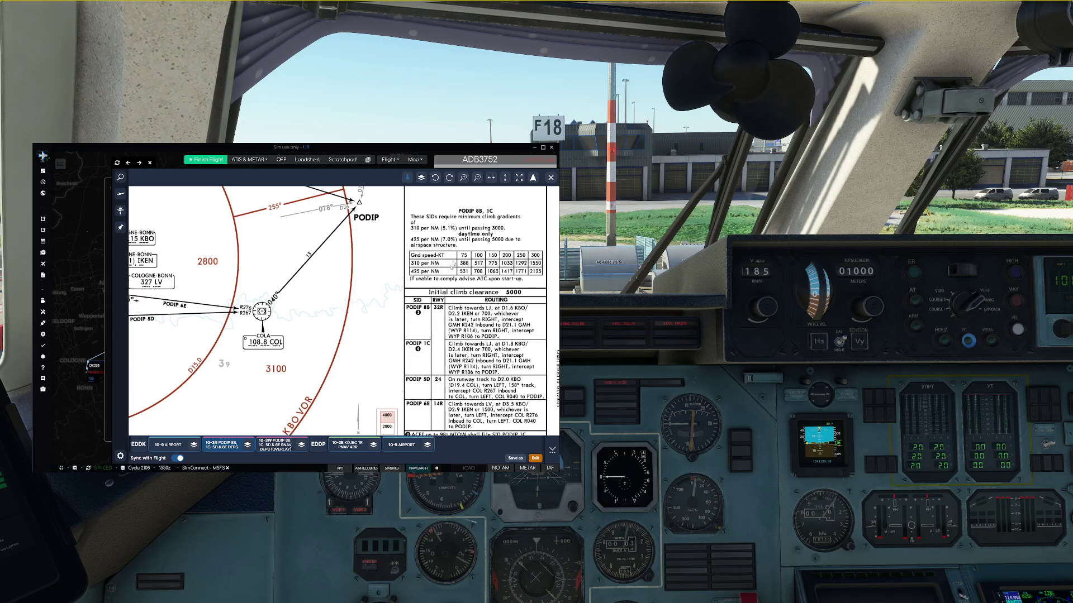
{"action": "left_click_drag", "start_coordinate": [510, 307], "coordinate": [507, 307]}
- Convert 5000 ft to metres on the tablet converter and set the bottom echelon counter to 01500
{"action": "key", "text": "alt+2"}
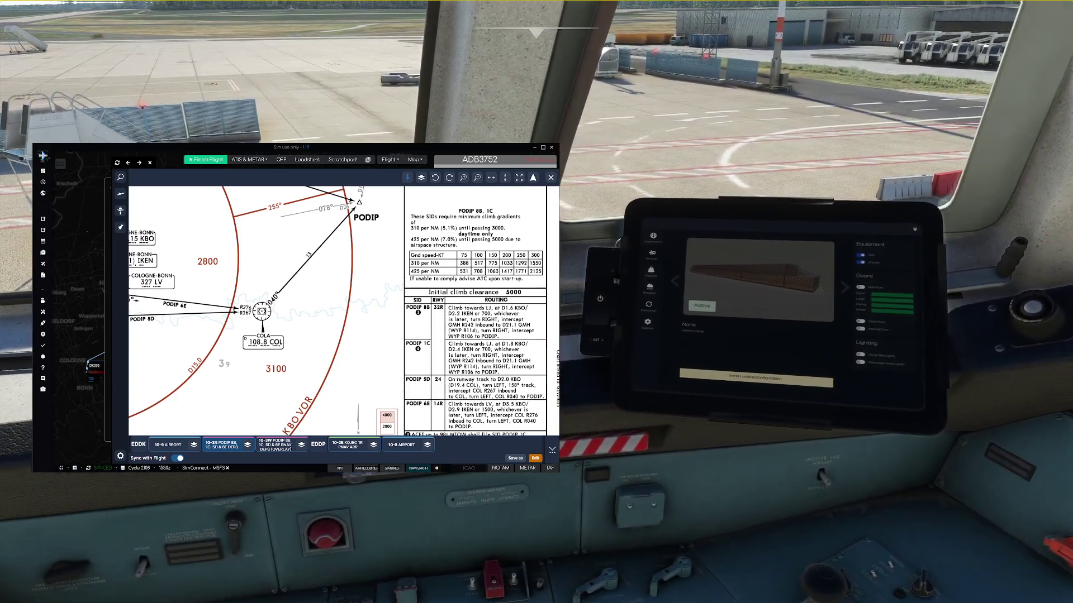
{"action": "left_click", "coordinate": [778, 274]}
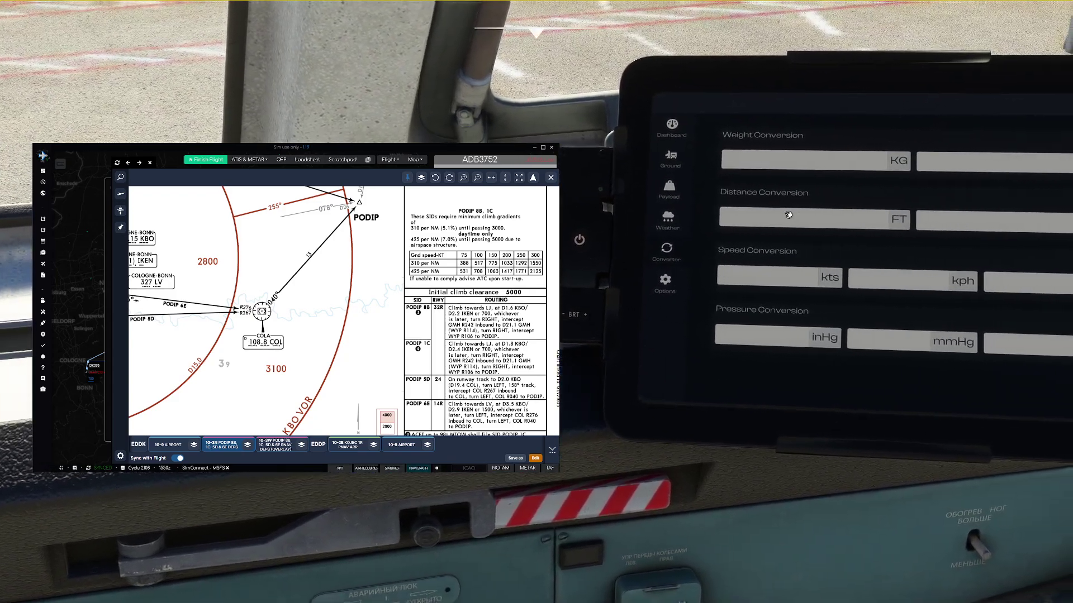
{"action": "left_click", "coordinate": [786, 219]}
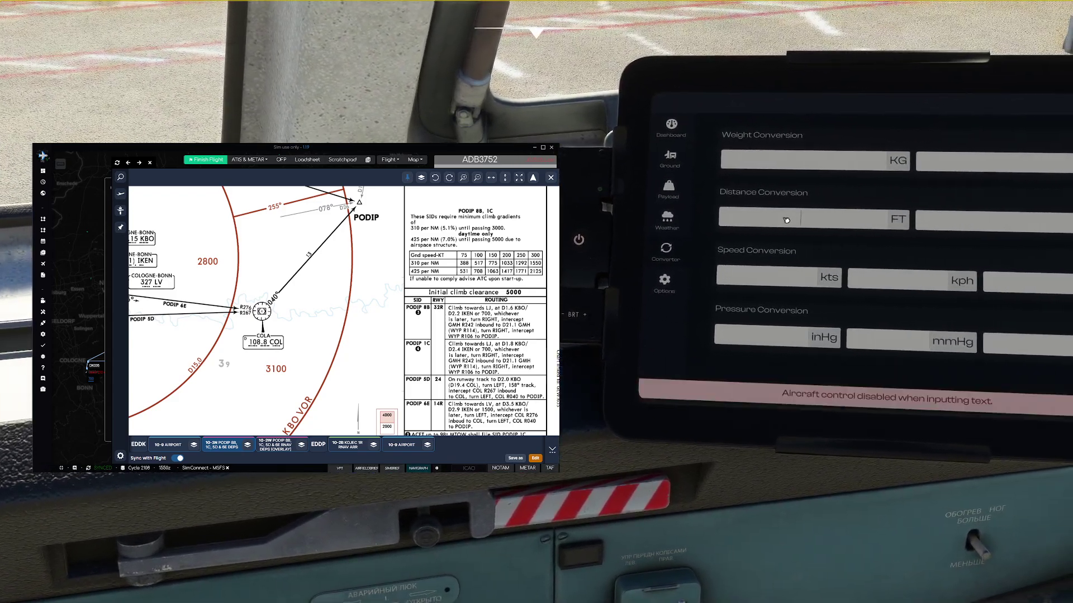
{"action": "type", "text": "500"}
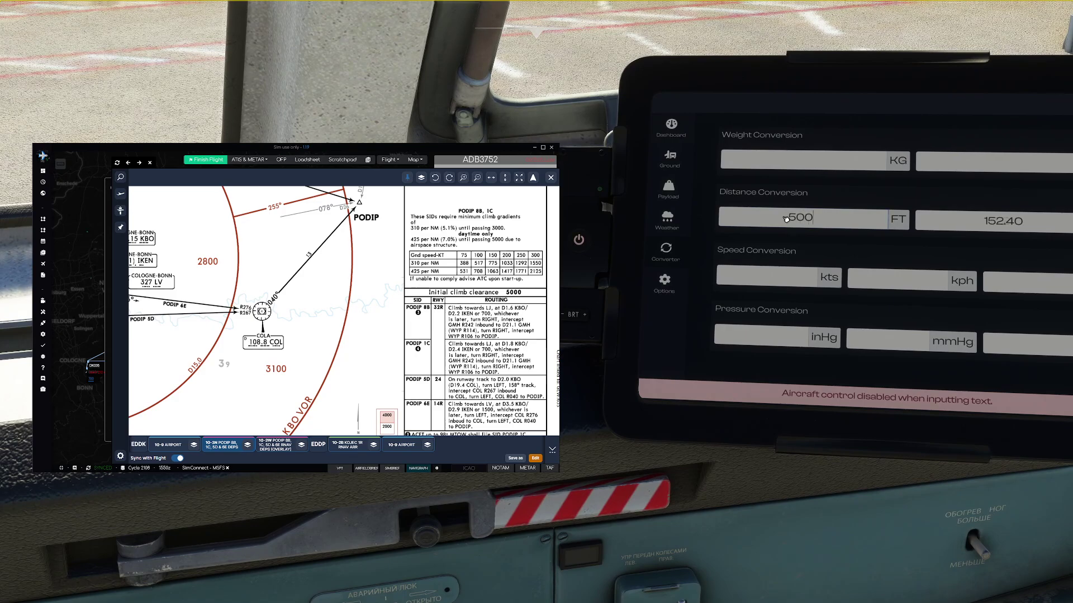
{"action": "type", "text": "0"}
{"action": "left_click", "coordinate": [866, 398]}
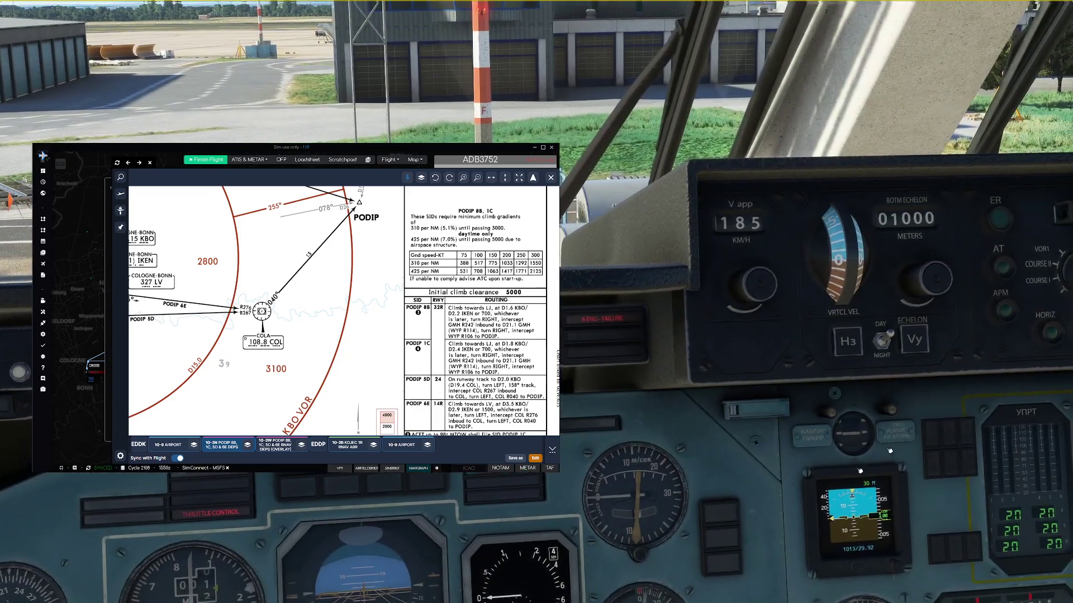
{"action": "scroll", "coordinate": [927, 285], "scroll_direction": "up", "scroll_amount": 5}
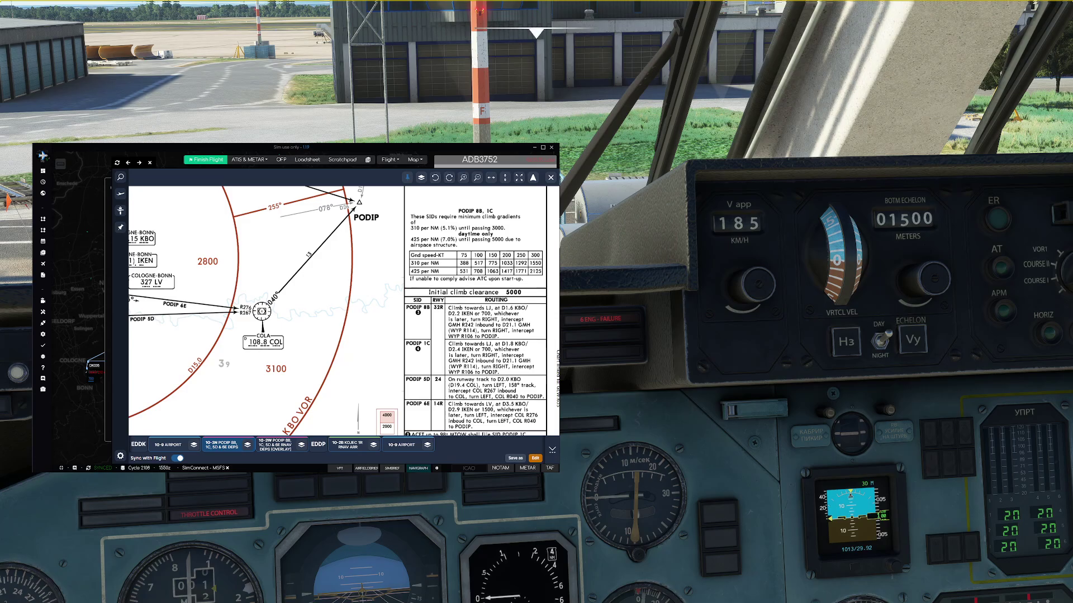
{"action": "left_click_drag", "start_coordinate": [229, 261], "coordinate": [359, 356]}
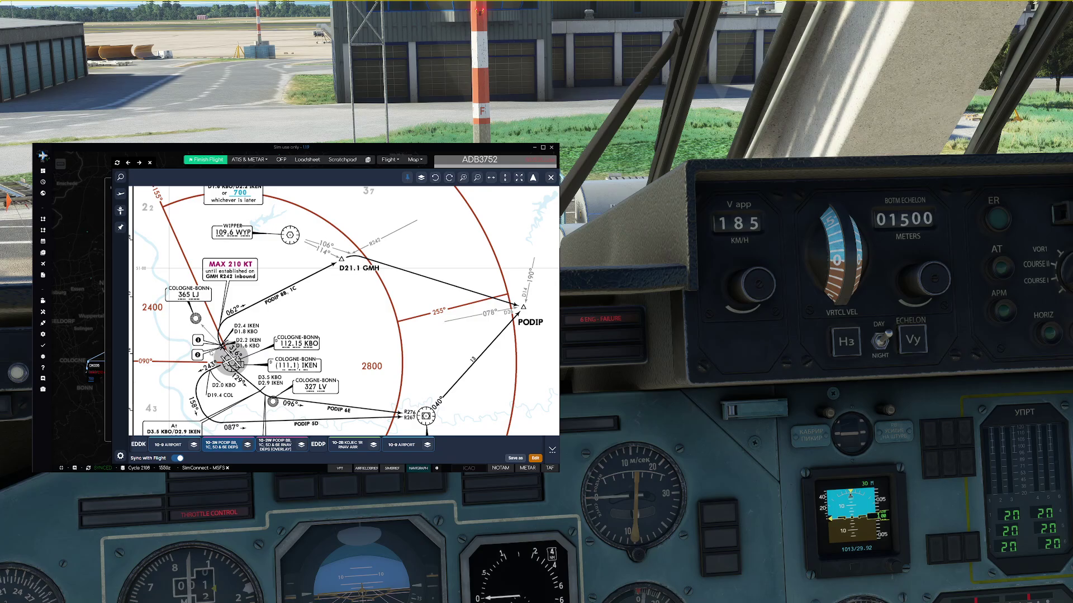
- Read the PODIP SID routing and D21.1 GMH routes, then zoom out to the departure map and header
{"action": "left_click_drag", "start_coordinate": [478, 399], "coordinate": [306, 253]}
{"action": "scroll", "coordinate": [485, 274], "scroll_direction": "up", "scroll_amount": 2}
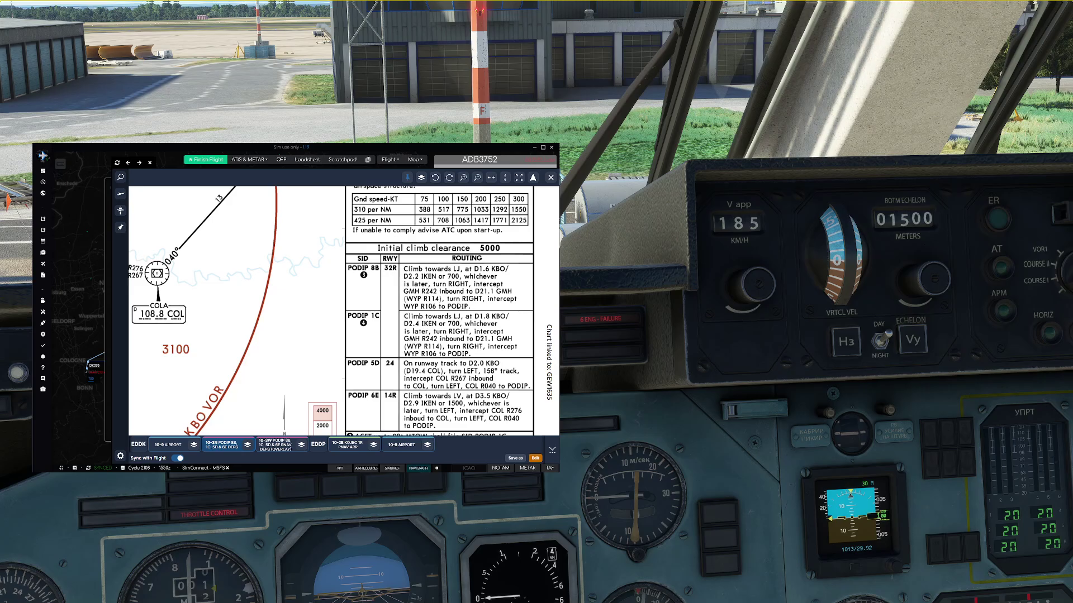
{"action": "scroll", "coordinate": [458, 306], "scroll_direction": "down", "scroll_amount": 2}
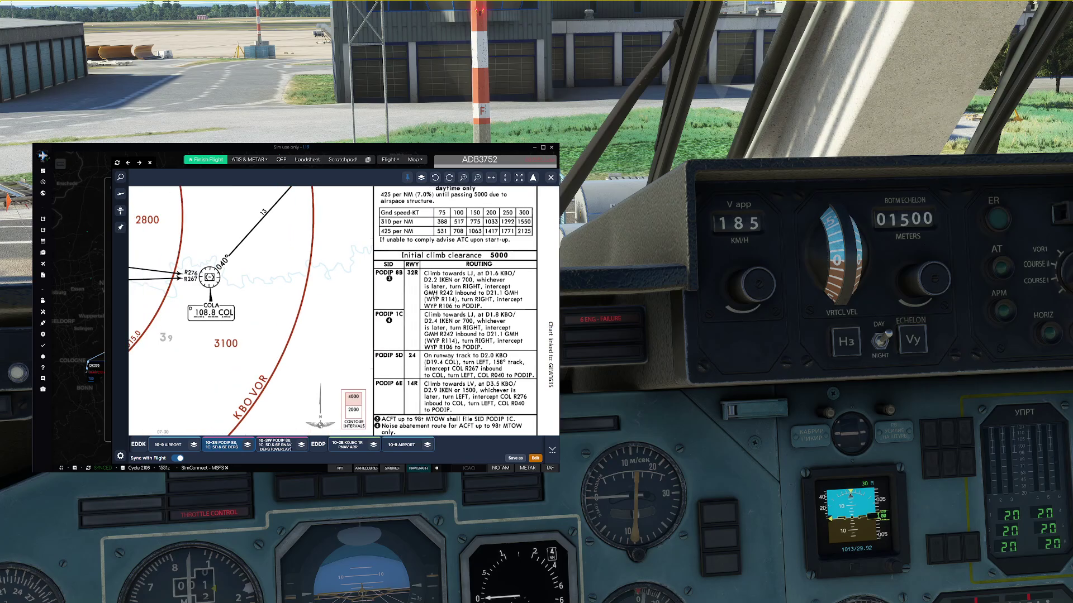
{"action": "left_click_drag", "start_coordinate": [228, 252], "coordinate": [401, 316]}
{"action": "scroll", "coordinate": [400, 315], "scroll_direction": "down", "scroll_amount": 3}
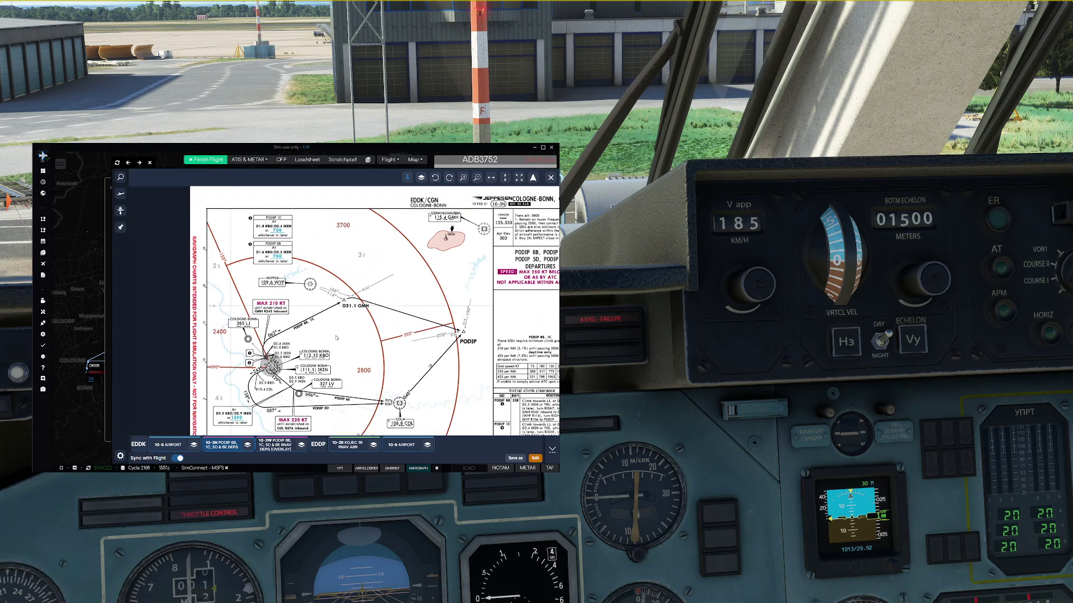
{"action": "scroll", "coordinate": [343, 328], "scroll_direction": "up", "scroll_amount": 2}
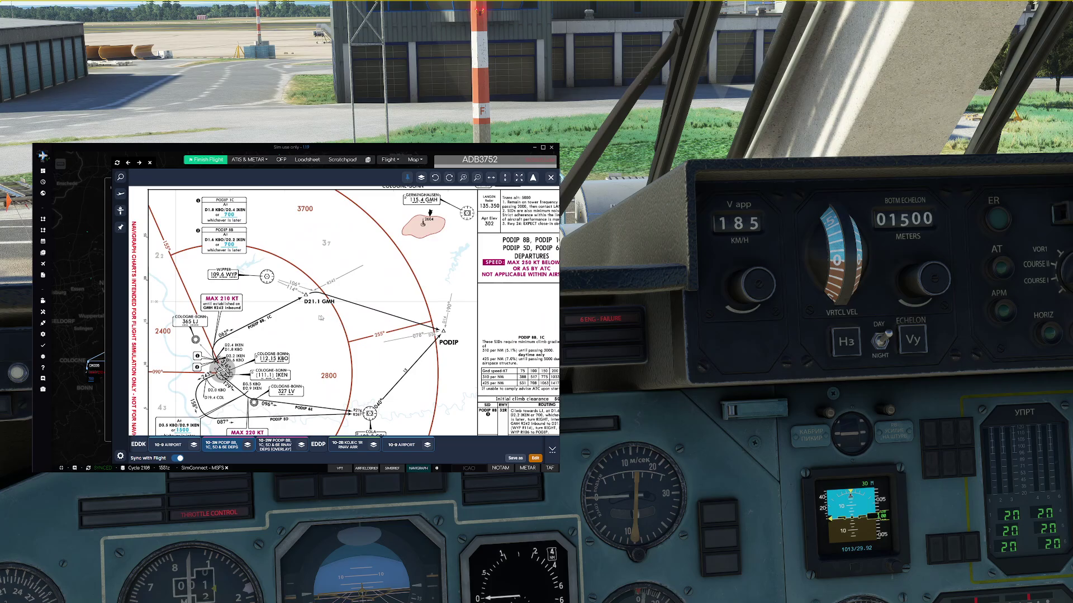
{"action": "scroll", "coordinate": [271, 347], "scroll_direction": "down", "scroll_amount": 1}
{"action": "scroll", "coordinate": [270, 346], "scroll_direction": "up", "scroll_amount": 1}
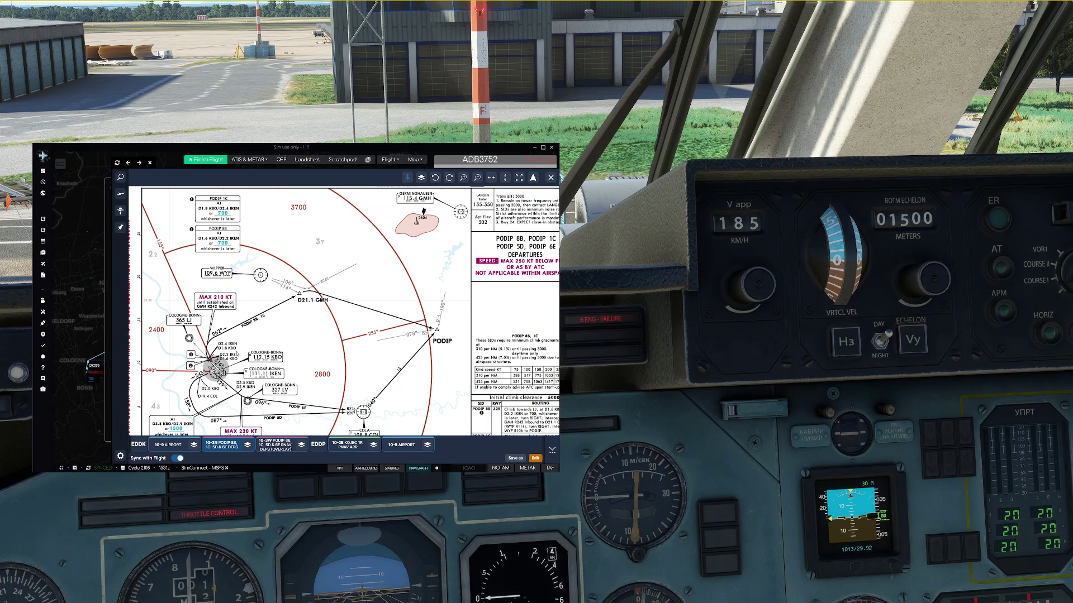
{"action": "scroll", "coordinate": [207, 356], "scroll_direction": "up", "scroll_amount": 2}
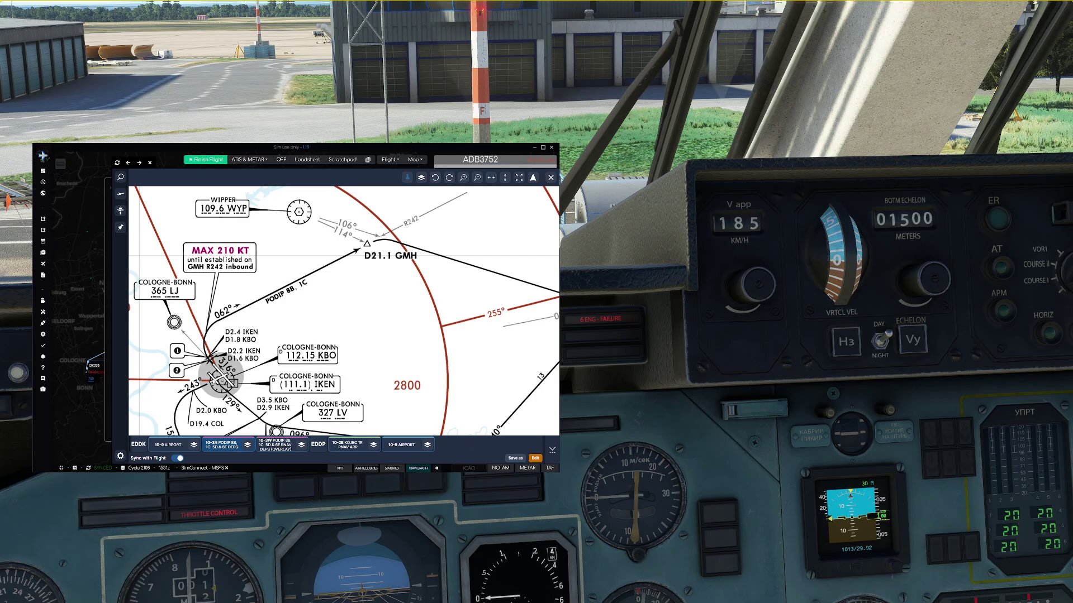
{"action": "scroll", "coordinate": [218, 379], "scroll_direction": "down", "scroll_amount": 3}
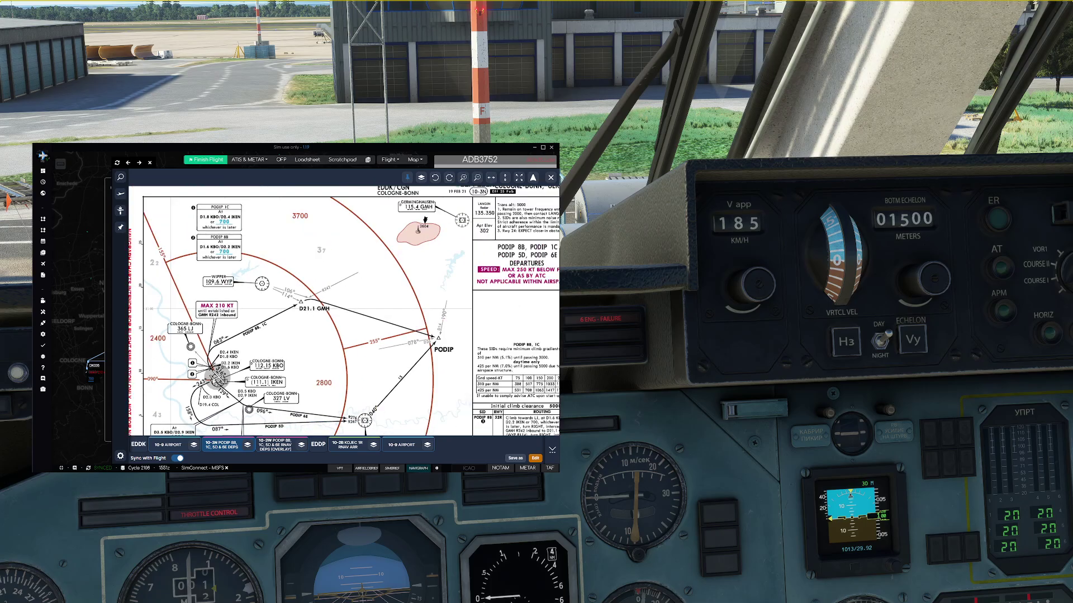
{"action": "scroll", "coordinate": [464, 227], "scroll_direction": "up", "scroll_amount": 2}
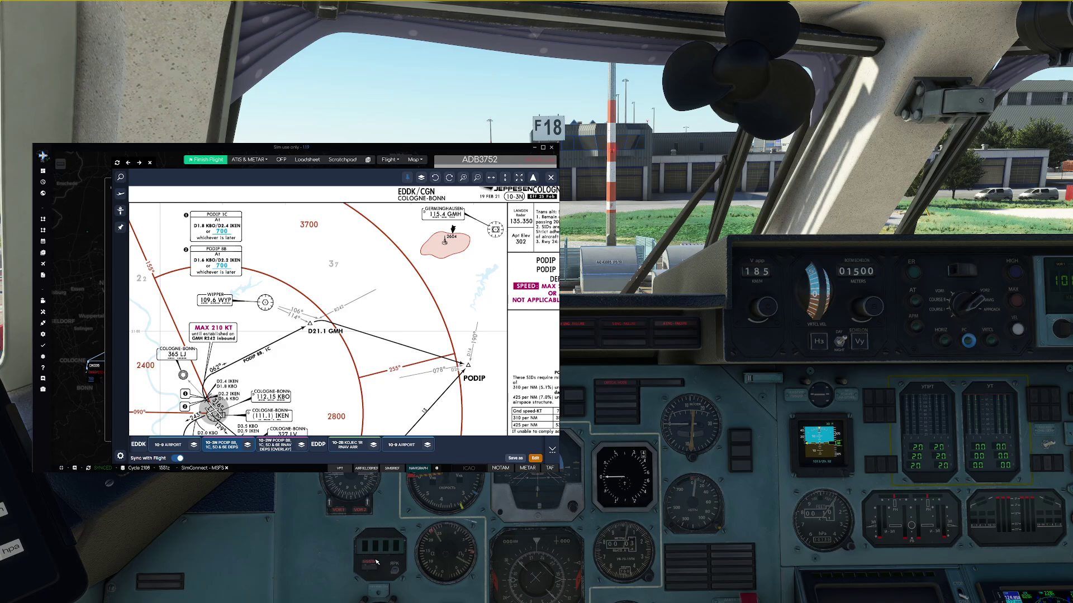
- Tune the left VOR receiver to KBO 112.15 and the right one to GMH 115.40
{"action": "key", "text": "Left"}
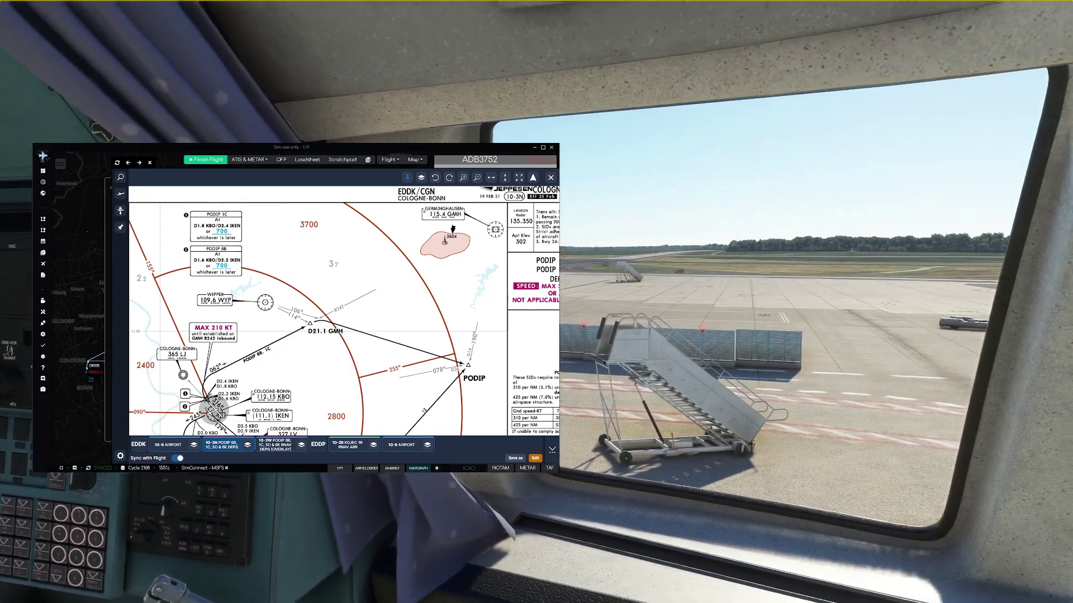
{"action": "key", "text": "ctrl+space"}
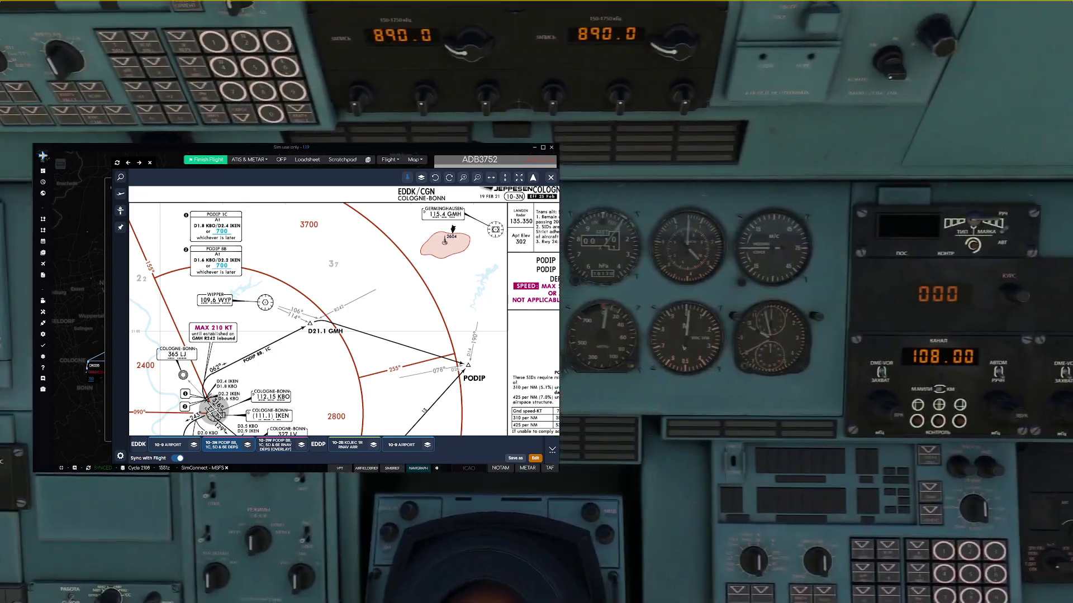
{"action": "key", "text": "ctrl+space"}
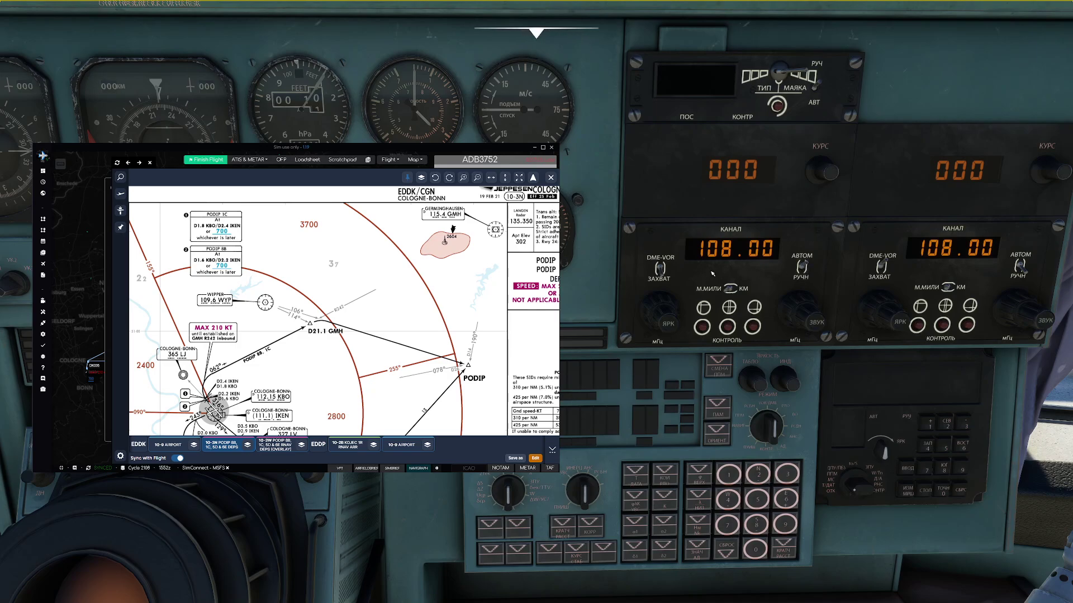
{"action": "scroll", "coordinate": [673, 299], "scroll_direction": "up", "scroll_amount": 4}
{"action": "scroll", "coordinate": [688, 298], "scroll_direction": "up", "scroll_amount": 3}
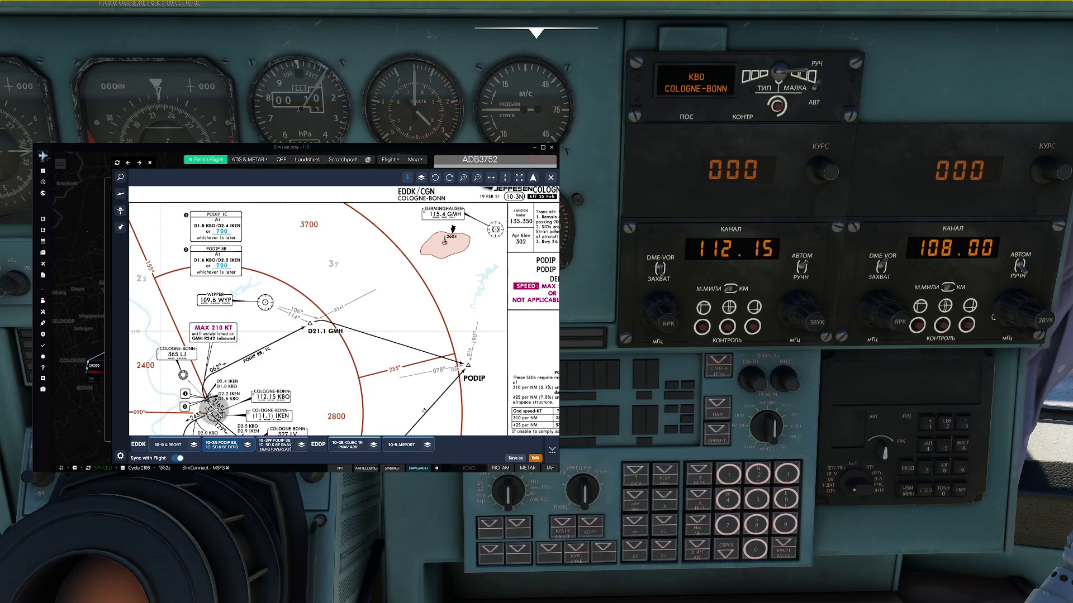
{"action": "scroll", "coordinate": [871, 298], "scroll_direction": "up", "scroll_amount": 7}
{"action": "scroll", "coordinate": [1009, 305], "scroll_direction": "up", "scroll_amount": 2}
{"action": "scroll", "coordinate": [1009, 305], "scroll_direction": "up", "scroll_amount": 2}
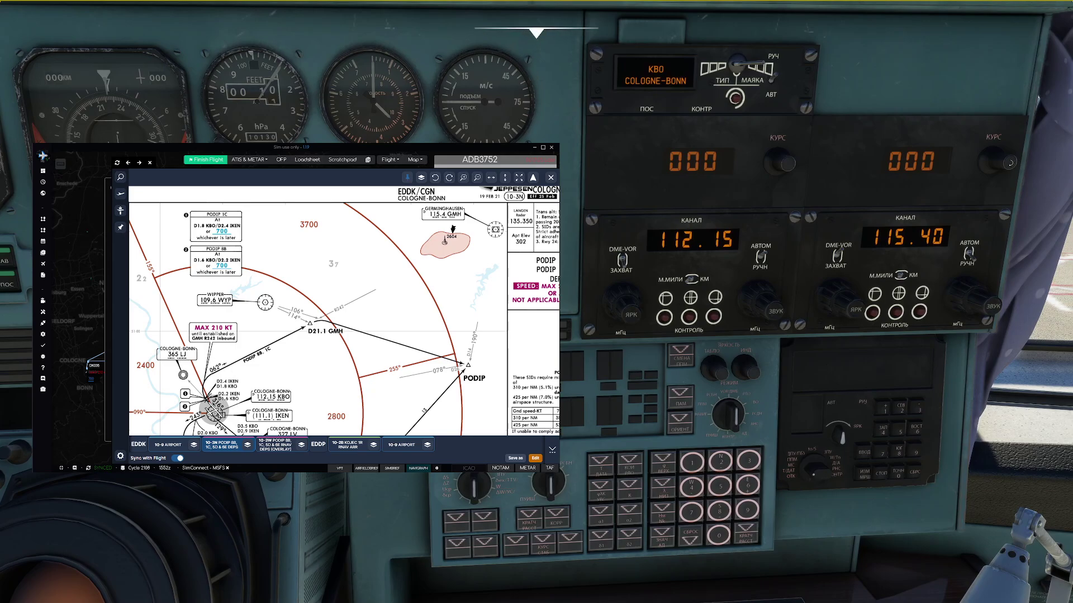
- Set the second VOR course knob to 062
{"action": "scroll", "coordinate": [1013, 160], "scroll_direction": "up", "scroll_amount": 20}
{"action": "scroll", "coordinate": [1012, 160], "scroll_direction": "up", "scroll_amount": 20}
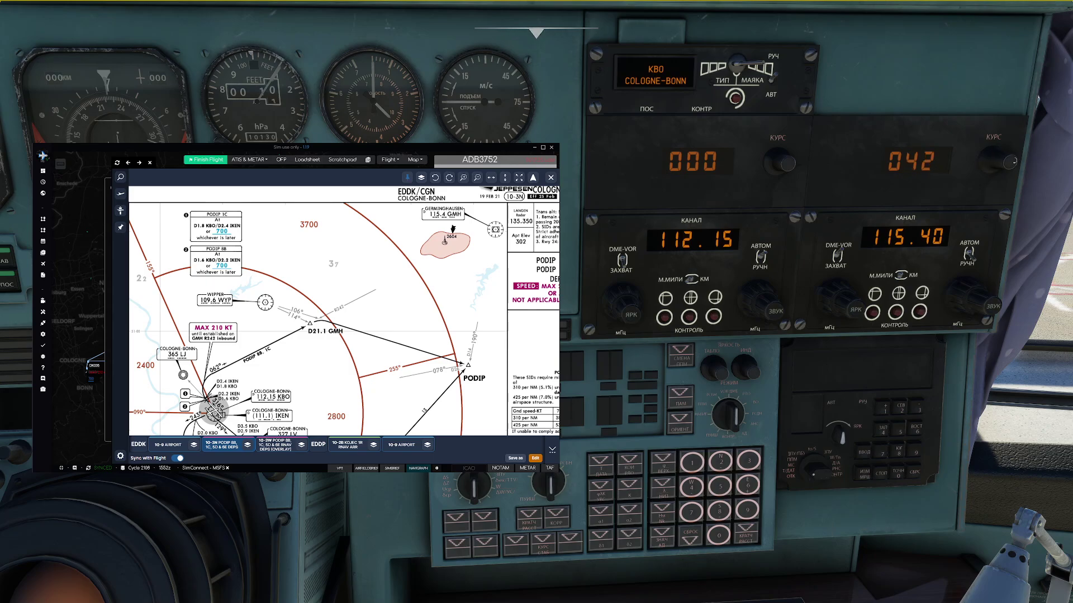
{"action": "scroll", "coordinate": [1013, 161], "scroll_direction": "up", "scroll_amount": 16}
{"action": "scroll", "coordinate": [1010, 162], "scroll_direction": "down", "scroll_amount": 4}
- Set the first VOR course knob to 106
{"action": "left_click_drag", "start_coordinate": [262, 302], "coordinate": [264, 300]}
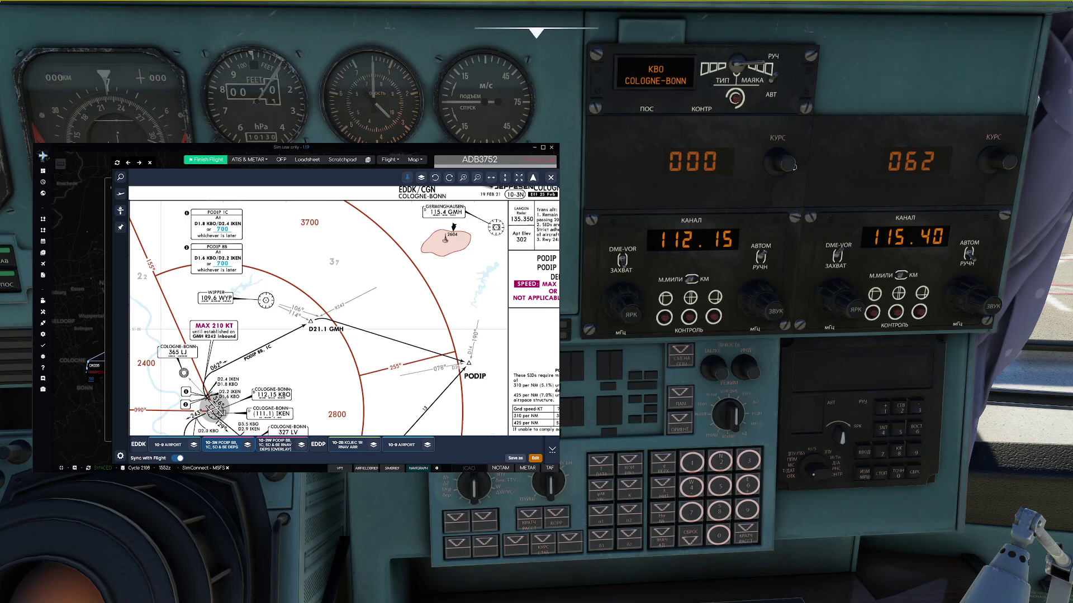
{"action": "scroll", "coordinate": [793, 166], "scroll_direction": "up", "scroll_amount": 20}
{"action": "scroll", "coordinate": [793, 165], "scroll_direction": "up", "scroll_amount": 20}
{"action": "scroll", "coordinate": [782, 164], "scroll_direction": "down", "scroll_amount": 6}
{"action": "scroll", "coordinate": [778, 164], "scroll_direction": "down", "scroll_amount": 2}
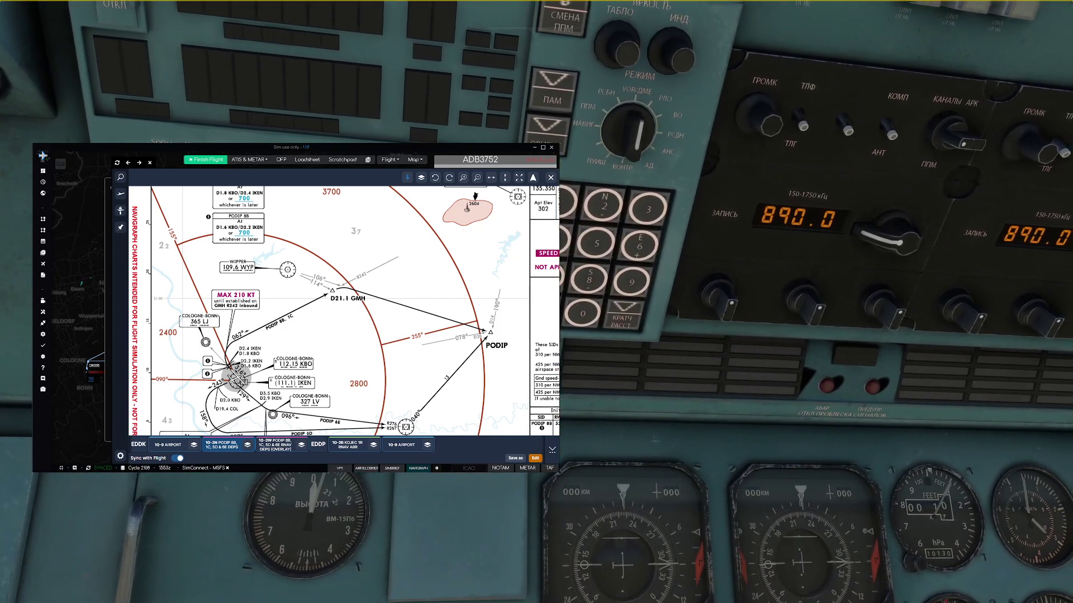
- Tune the left and right ADF receivers to 365.0 for the LJ beacon
{"action": "scroll", "coordinate": [700, 299], "scroll_direction": "down", "scroll_amount": 3}
{"action": "scroll", "coordinate": [700, 299], "scroll_direction": "down", "scroll_amount": 2}
{"action": "scroll", "coordinate": [789, 306], "scroll_direction": "down", "scroll_amount": 4}
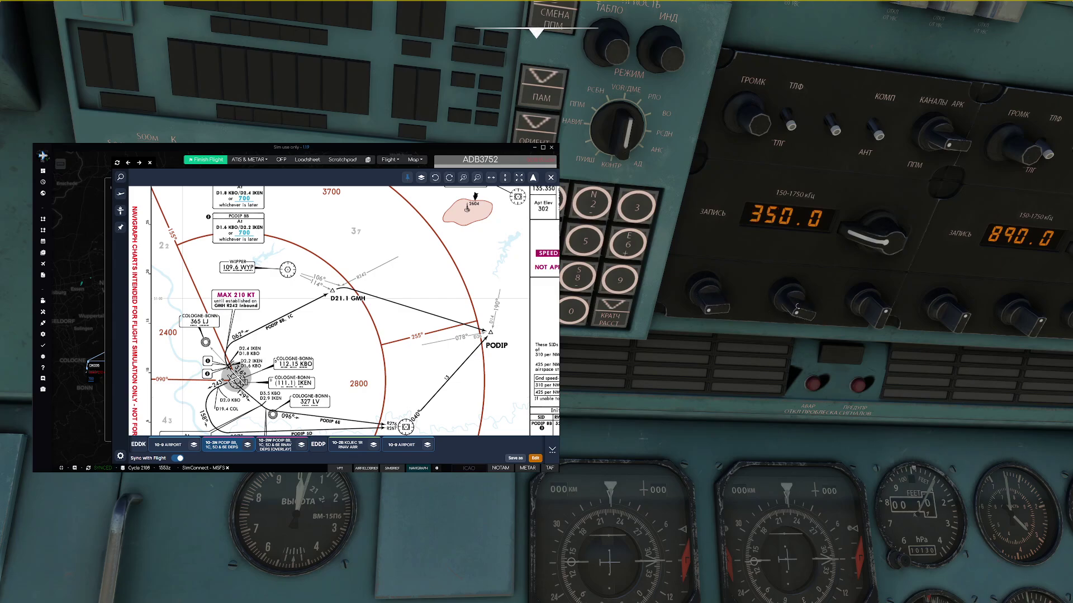
{"action": "scroll", "coordinate": [796, 307], "scroll_direction": "up", "scroll_amount": 1}
{"action": "scroll", "coordinate": [877, 312], "scroll_direction": "up", "scroll_amount": 4}
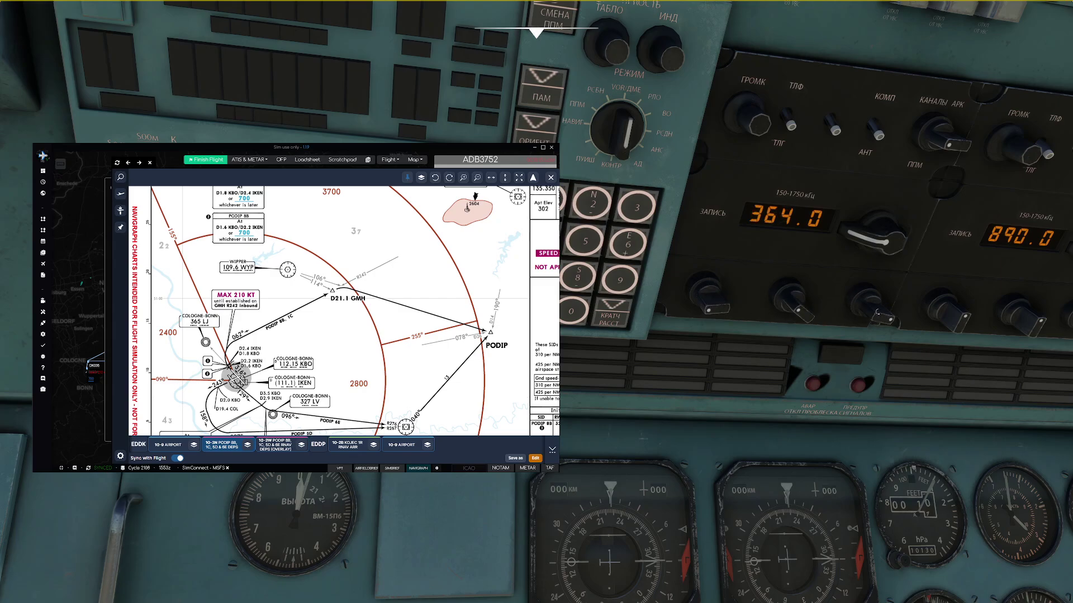
{"action": "scroll", "coordinate": [877, 313], "scroll_direction": "up", "scroll_amount": 1}
{"action": "scroll", "coordinate": [750, 315], "scroll_direction": "down", "scroll_amount": 1}
{"action": "scroll", "coordinate": [749, 315], "scroll_direction": "down", "scroll_amount": 4}
{"action": "scroll", "coordinate": [837, 321], "scroll_direction": "down", "scroll_amount": 2}
{"action": "scroll", "coordinate": [904, 326], "scroll_direction": "up", "scroll_amount": 4}
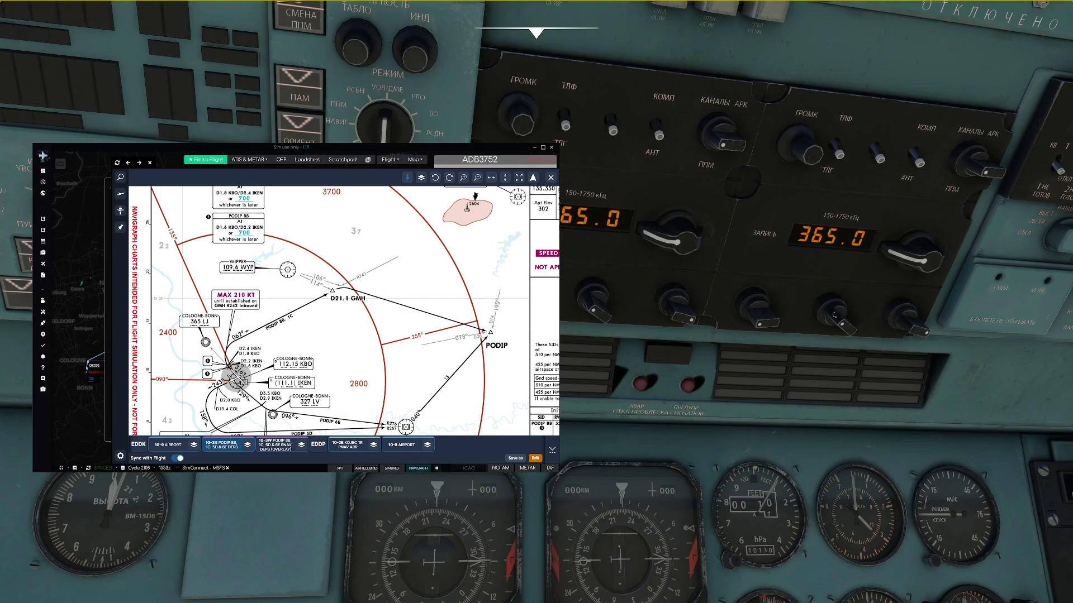
- Swing the view down to the lower and left instrument panels
{"action": "key", "text": "alt+2"}
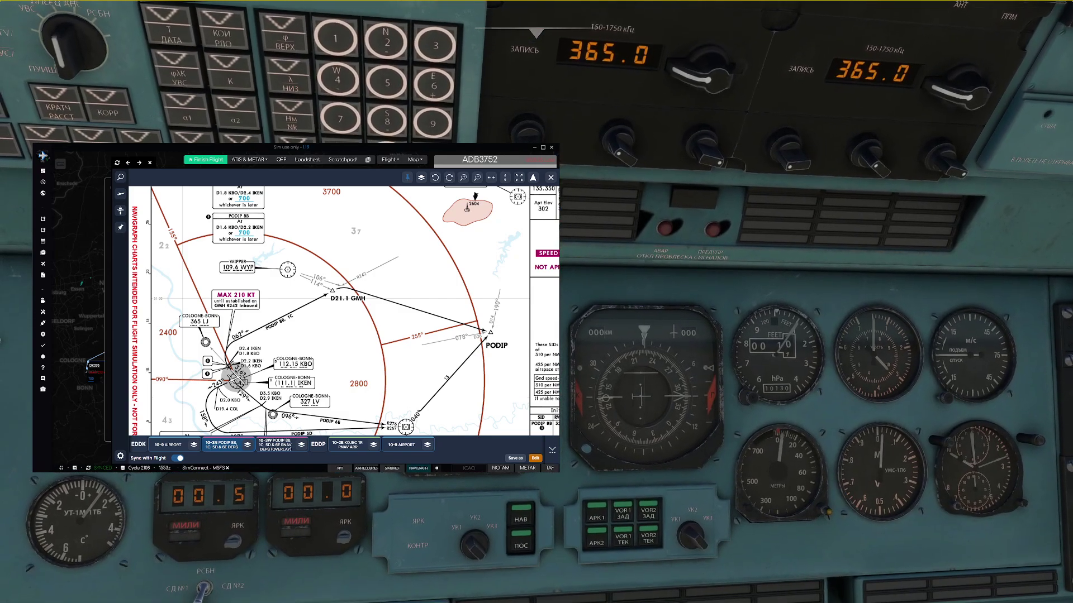
{"action": "key", "text": "alt+3"}
{"action": "key", "text": "alt+4"}
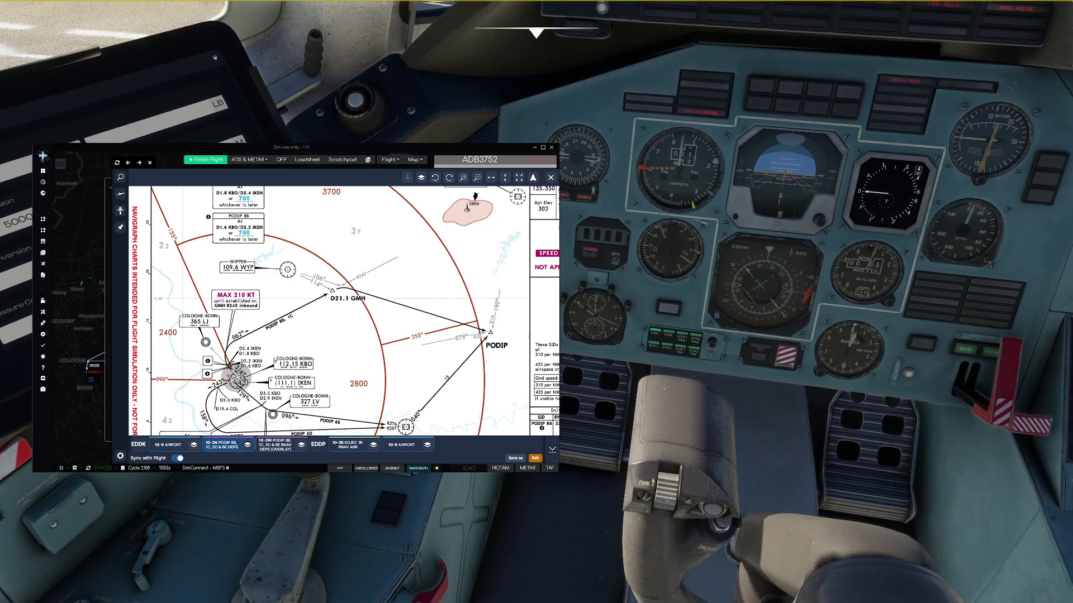
- Select VOR1 as the HSI course source so it shows the 062 course
{"action": "key", "text": "alt+5"}
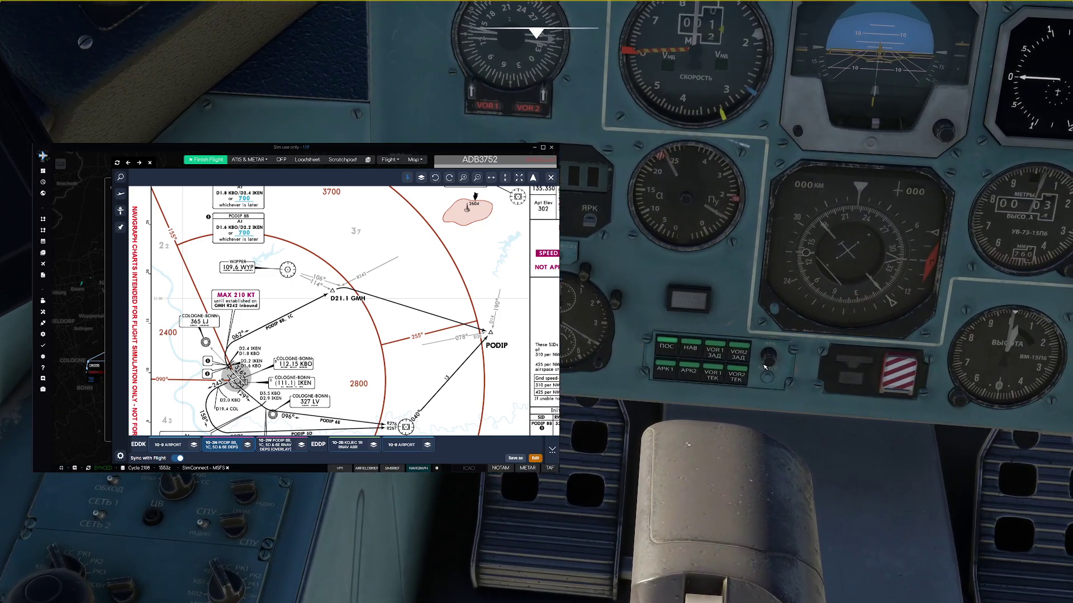
{"action": "left_click", "coordinate": [716, 353]}
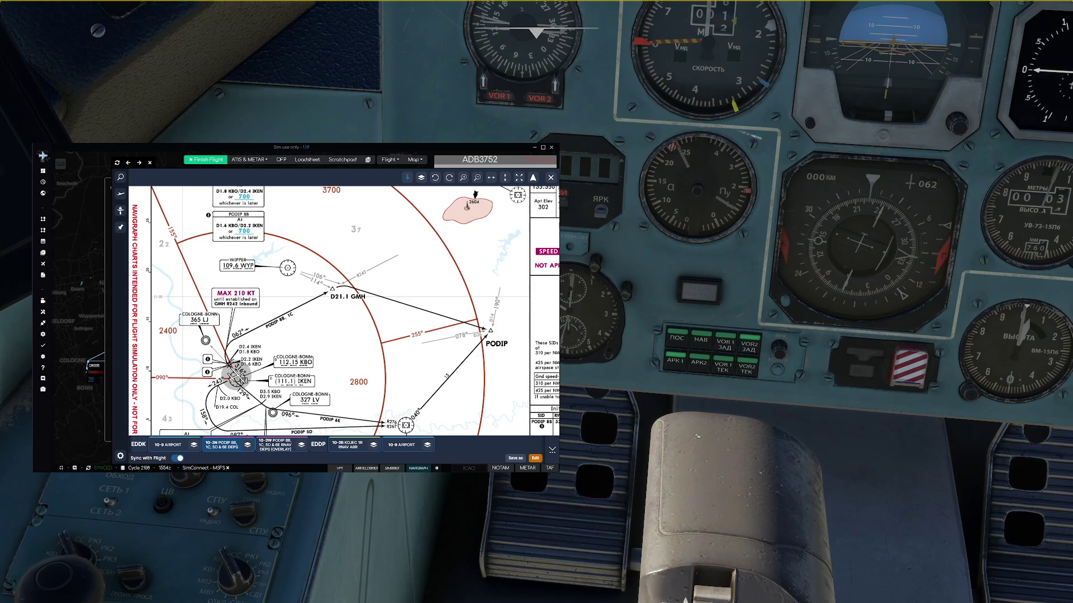
- Close the Navigraph chart overlay, glance over the pedestal, and reset to the forward pilot view
{"action": "key", "text": "alt+Tab"}
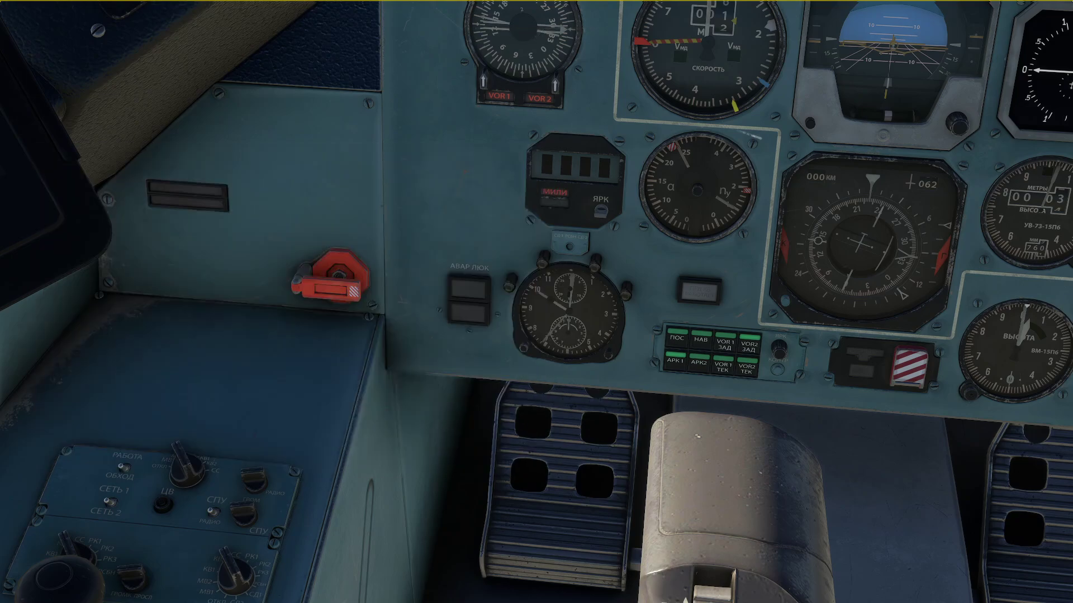
{"action": "key", "text": "ctrl+space"}
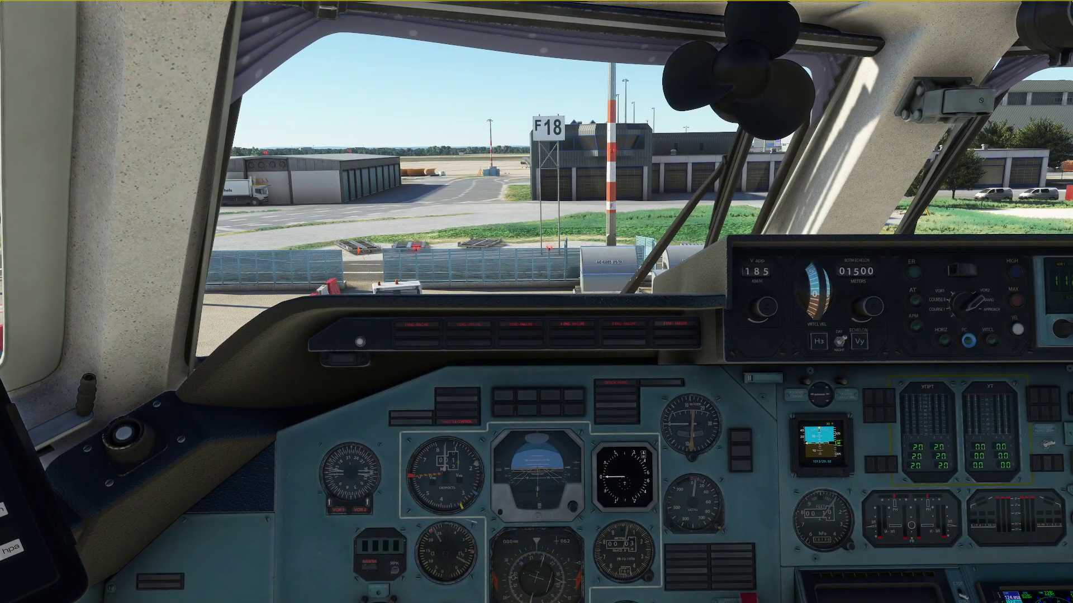
{"action": "key", "text": "alt+2"}
{"action": "key", "text": "alt+3"}
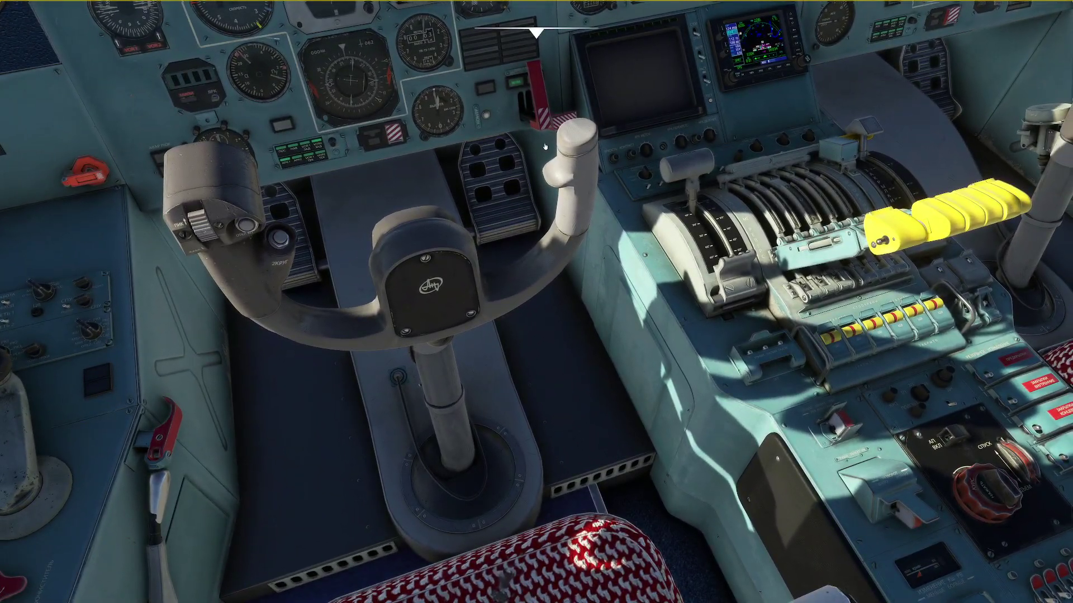
{"action": "key", "text": "alt+4"}
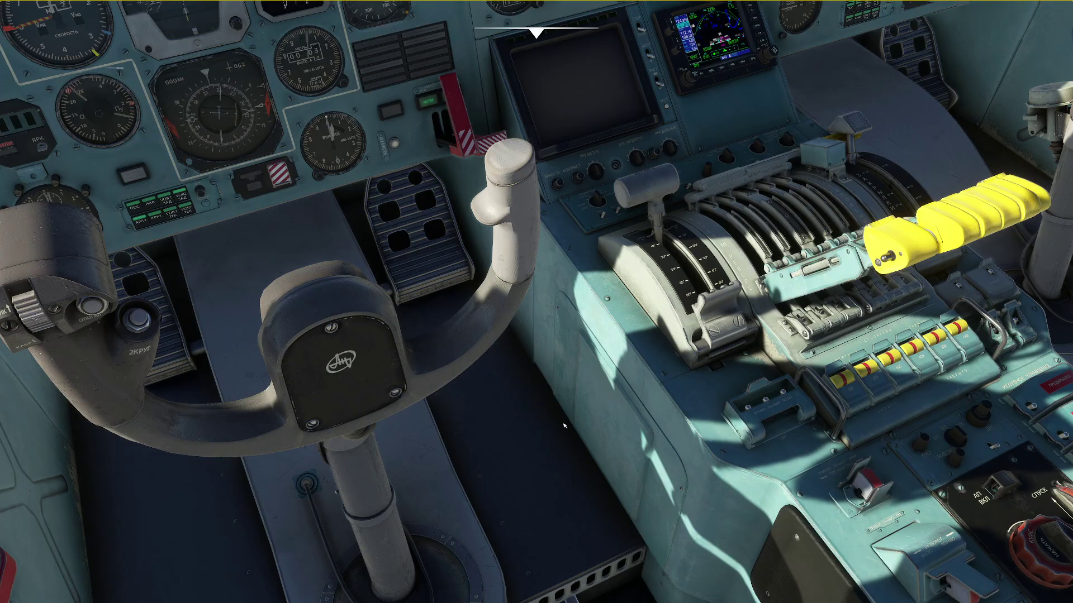
{"action": "key", "text": "ctrl+space"}
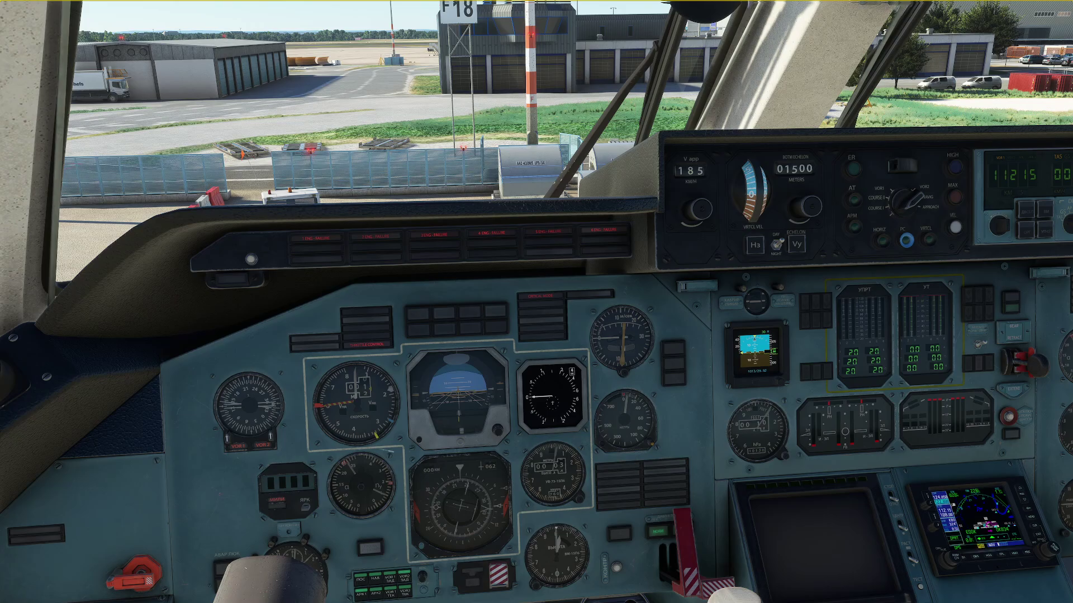
- Reopen the Navigraph departure chart and bring the MAX 210 KT limit into view
{"action": "key", "text": "alt+n"}
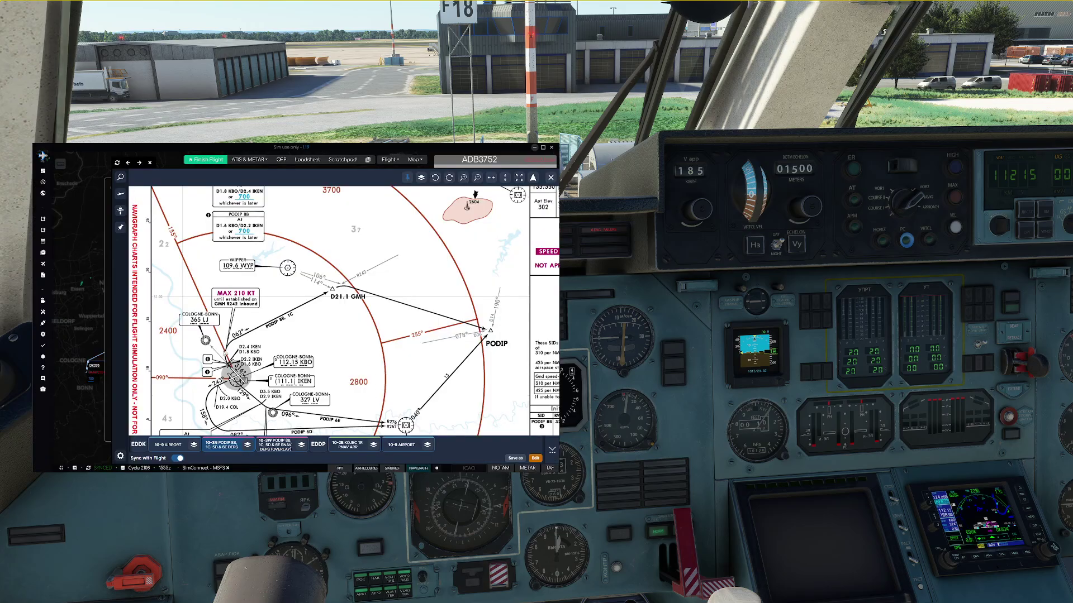
{"action": "left_click_drag", "start_coordinate": [247, 310], "coordinate": [248, 314]}
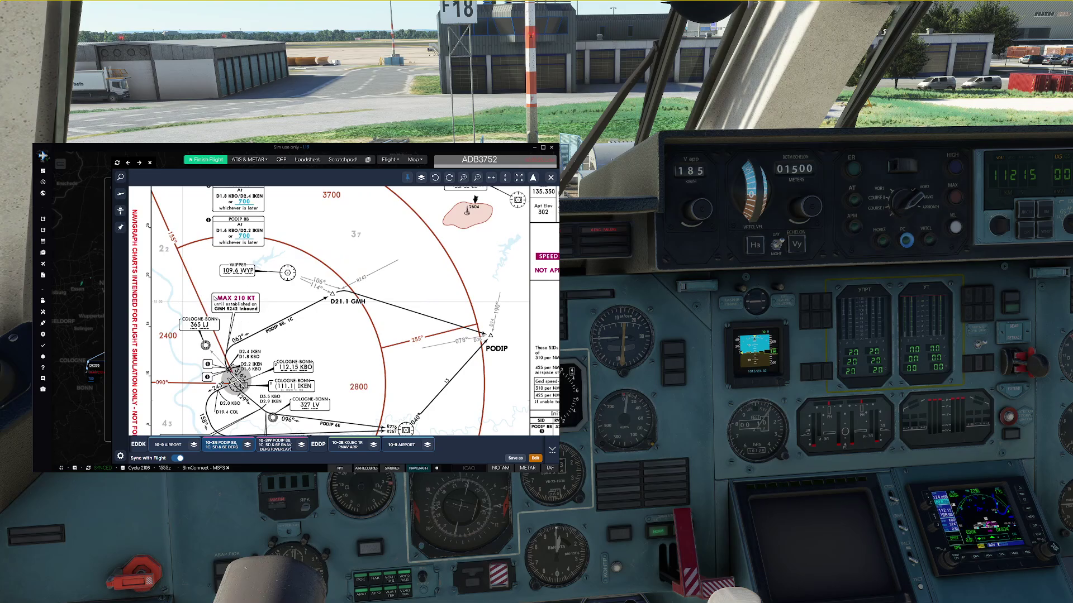
{"action": "left_click_drag", "start_coordinate": [272, 301], "coordinate": [278, 293]}
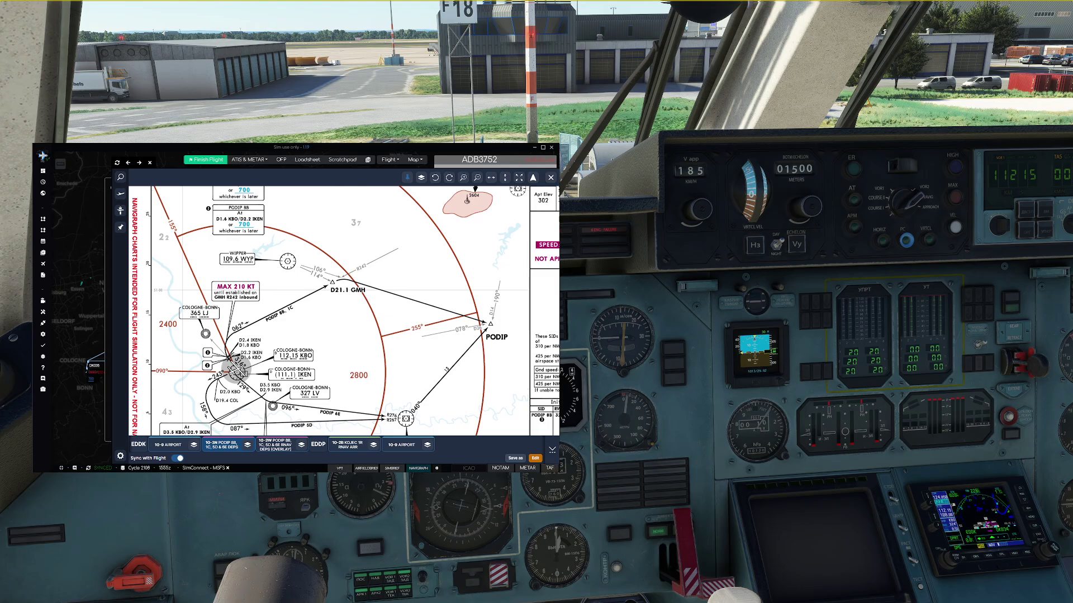
- Convert 210 knots to 388.92 km/h on the tablet, then return to the panel view
{"action": "key", "text": "alt+2"}
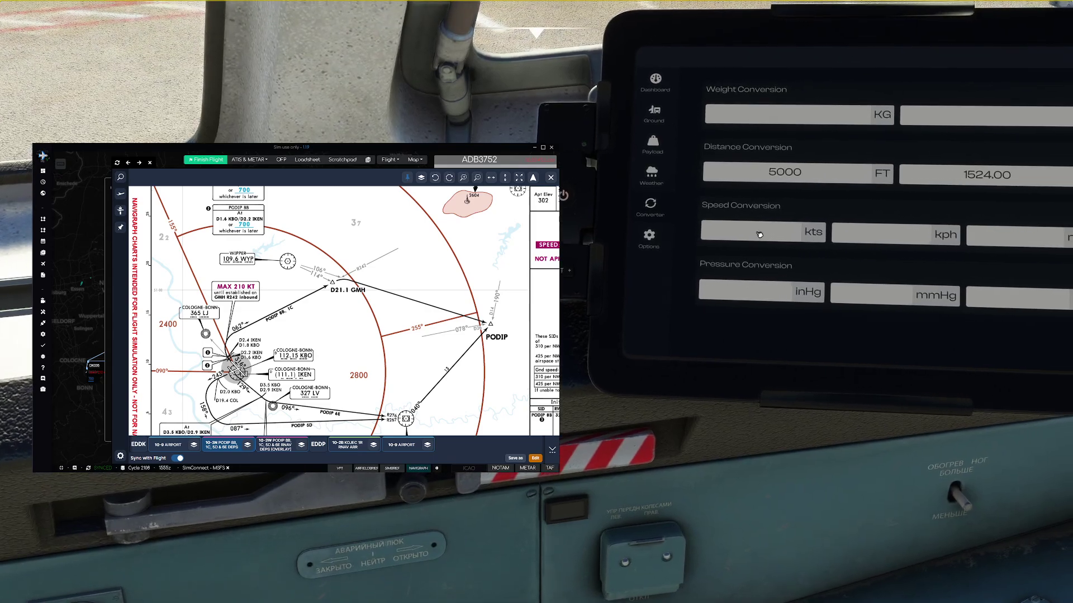
{"action": "left_click", "coordinate": [760, 234]}
{"action": "type", "text": "350"}
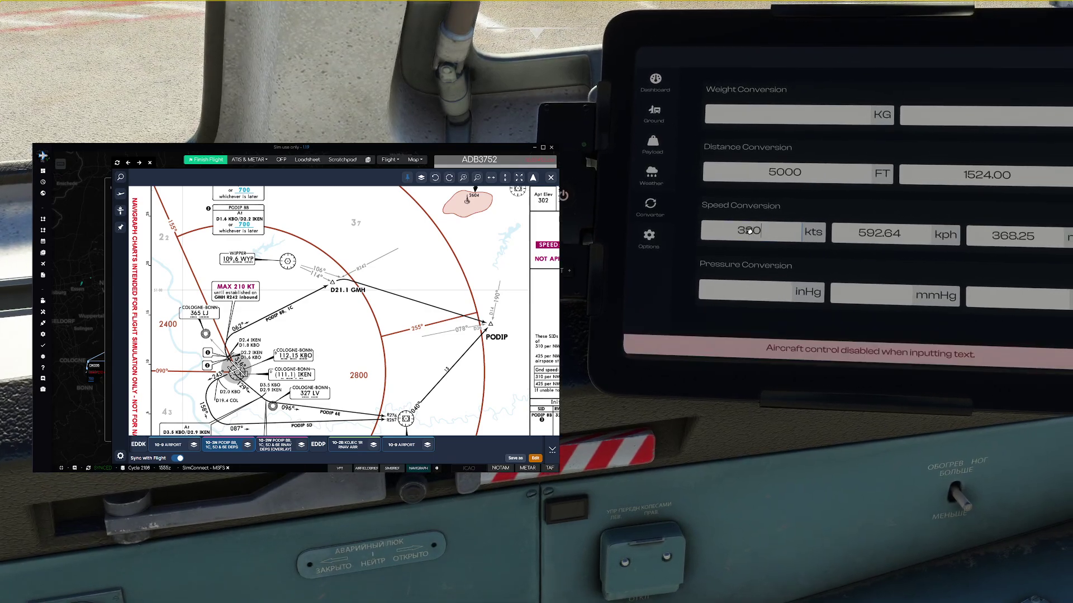
{"action": "key", "text": "BackSpace"}
{"action": "key", "text": "BackSpace"}
{"action": "key", "text": "BackSpace"}
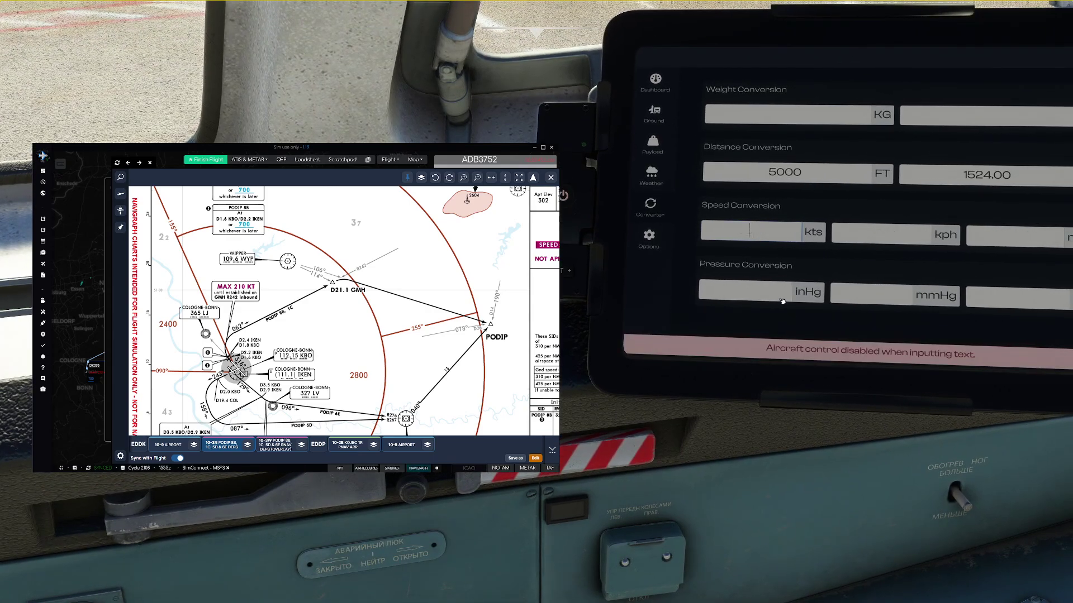
{"action": "type", "text": "210"}
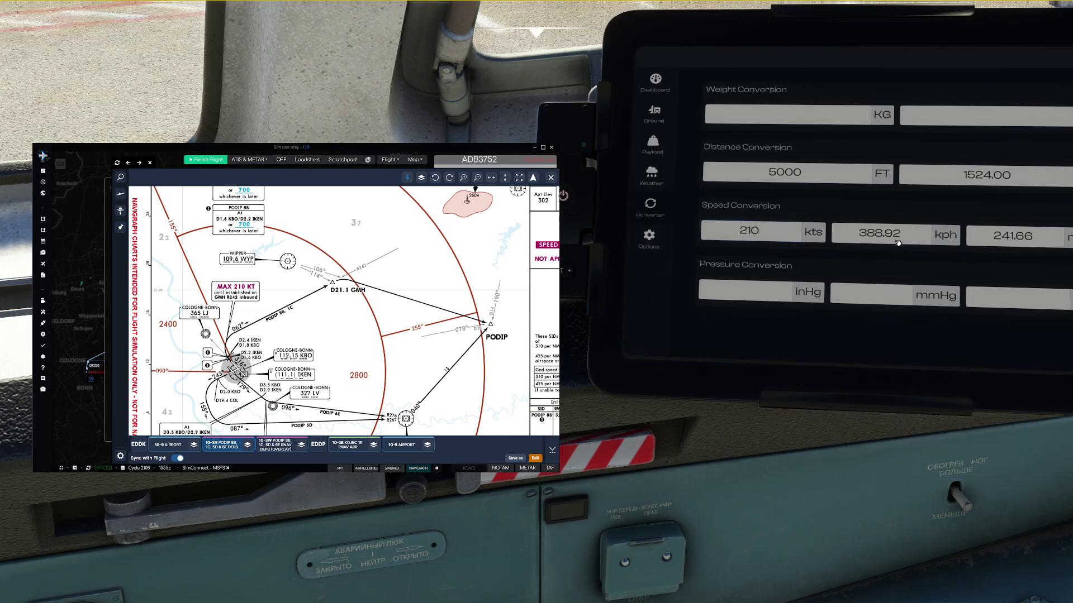
{"action": "key", "text": "ctrl+space"}
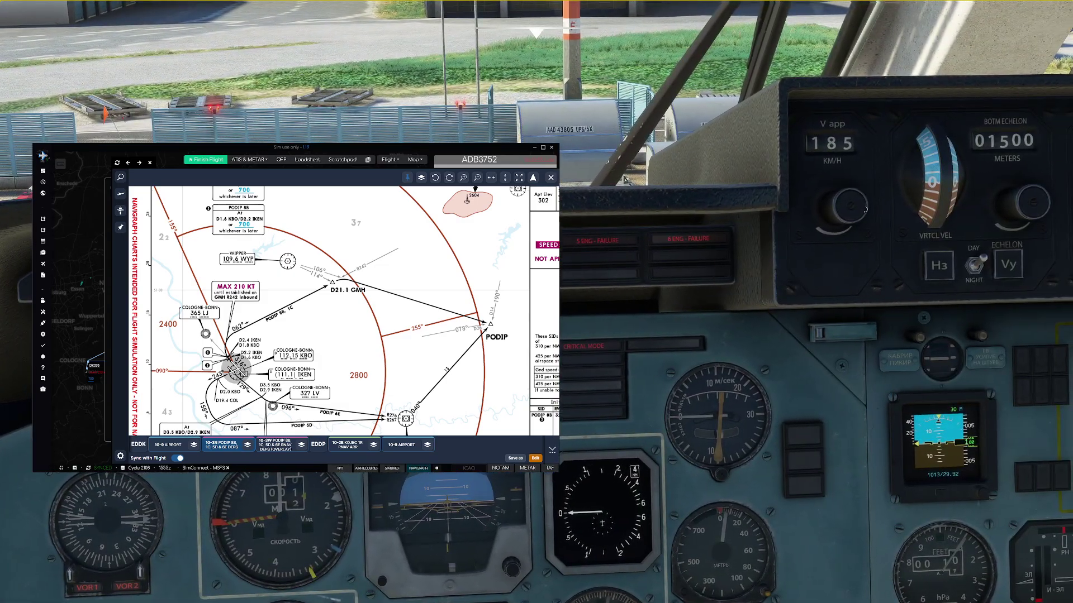
- Dial the V app approach-speed counter up to 388 km/h, then return to the forward cockpit view
{"action": "scroll", "coordinate": [864, 209], "scroll_direction": "up", "scroll_amount": 10}
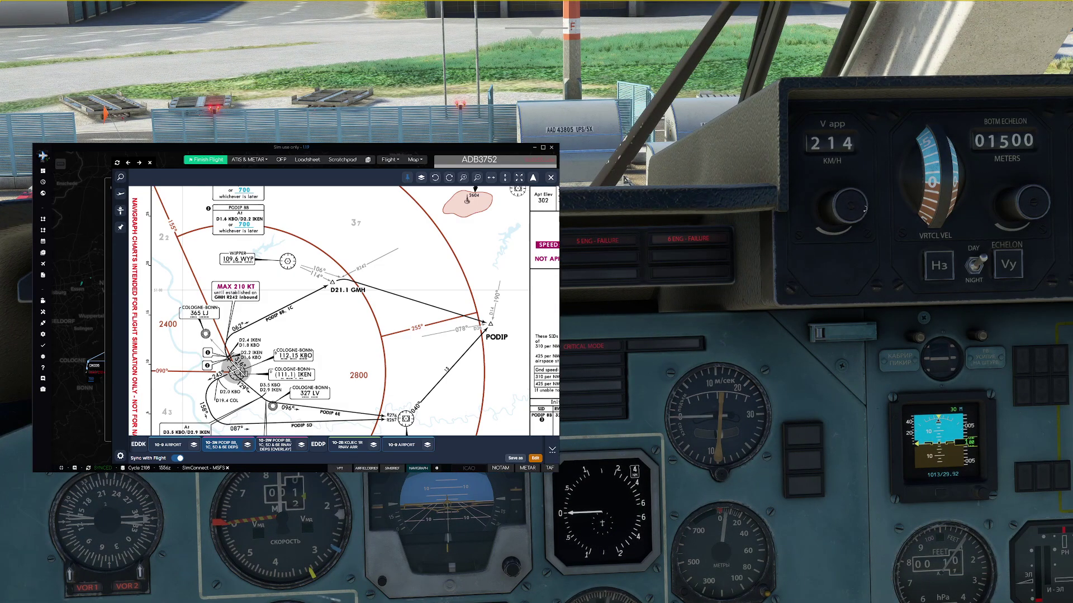
{"action": "scroll", "coordinate": [864, 208], "scroll_direction": "up", "scroll_amount": 11}
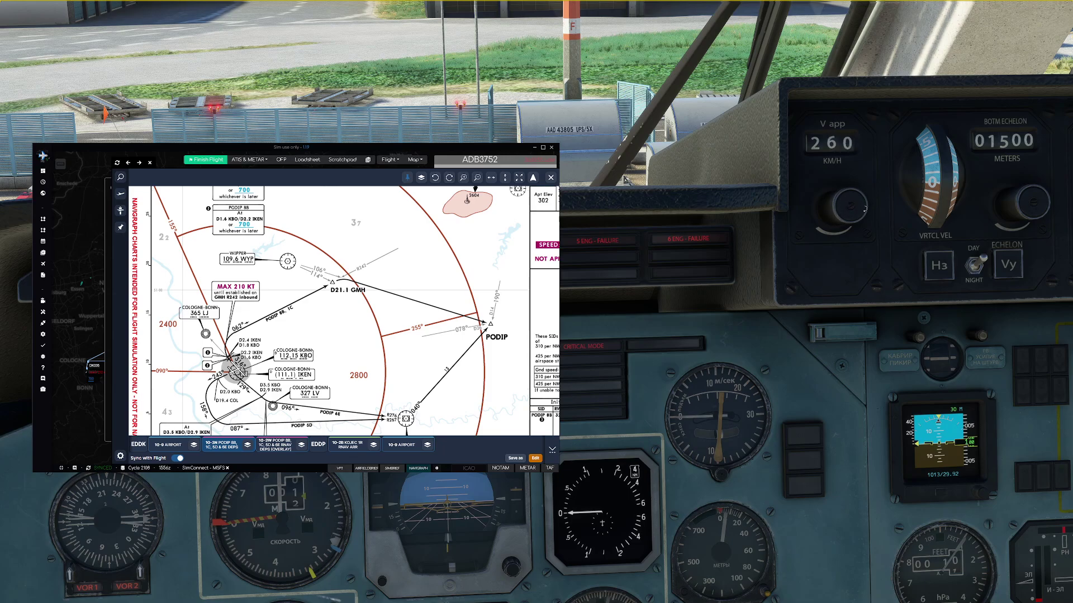
{"action": "scroll", "coordinate": [864, 209], "scroll_direction": "up", "scroll_amount": 11}
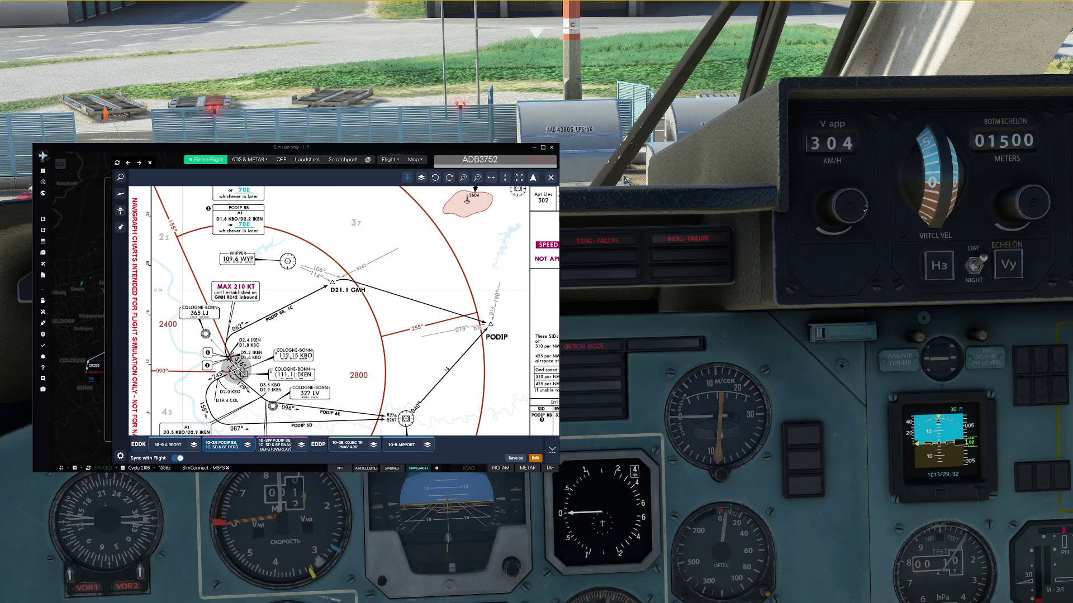
{"action": "scroll", "coordinate": [864, 209], "scroll_direction": "up", "scroll_amount": 10}
{"action": "scroll", "coordinate": [864, 209], "scroll_direction": "up", "scroll_amount": 7}
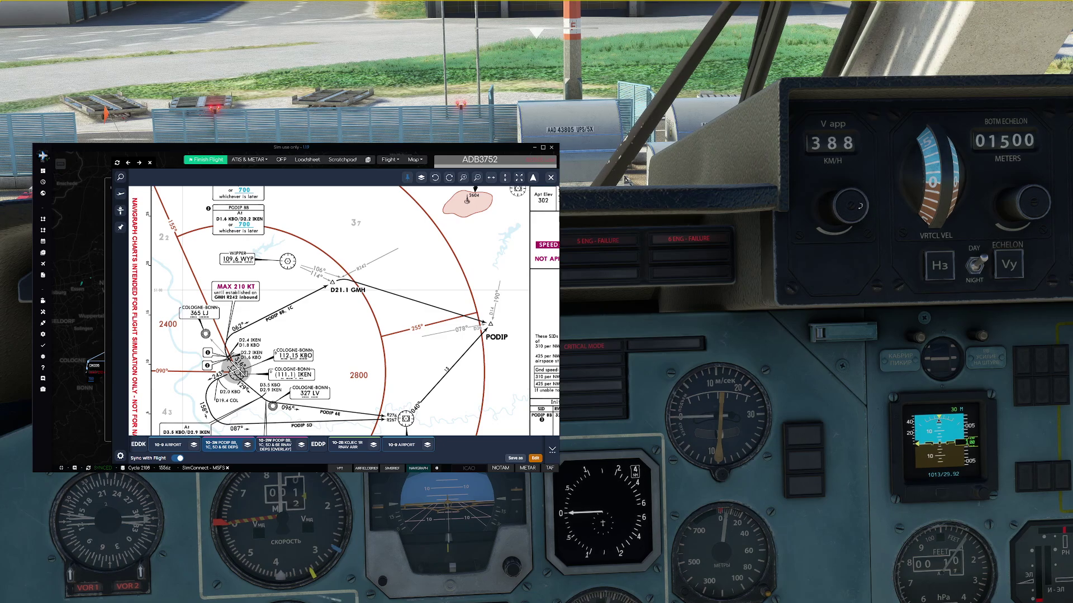
{"action": "key", "text": "ctrl+space"}
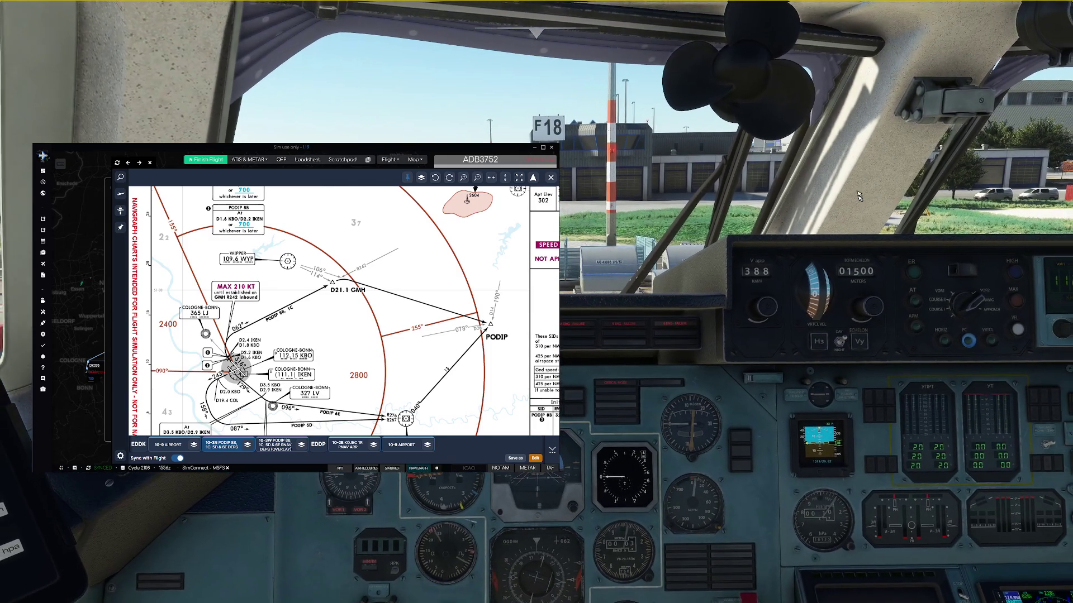